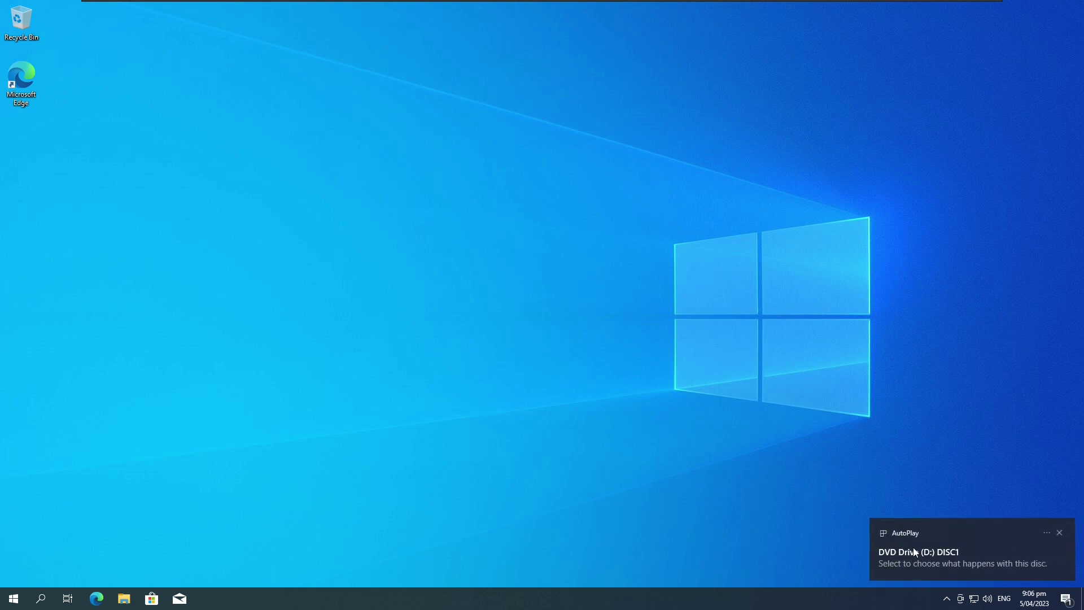
- Install Worms 4 Mayhem from the disc's launcher.exe with a desktop shortcut, skipping GameSpy Arcade, and launch it afterwards
click(913, 547)
click(961, 88)
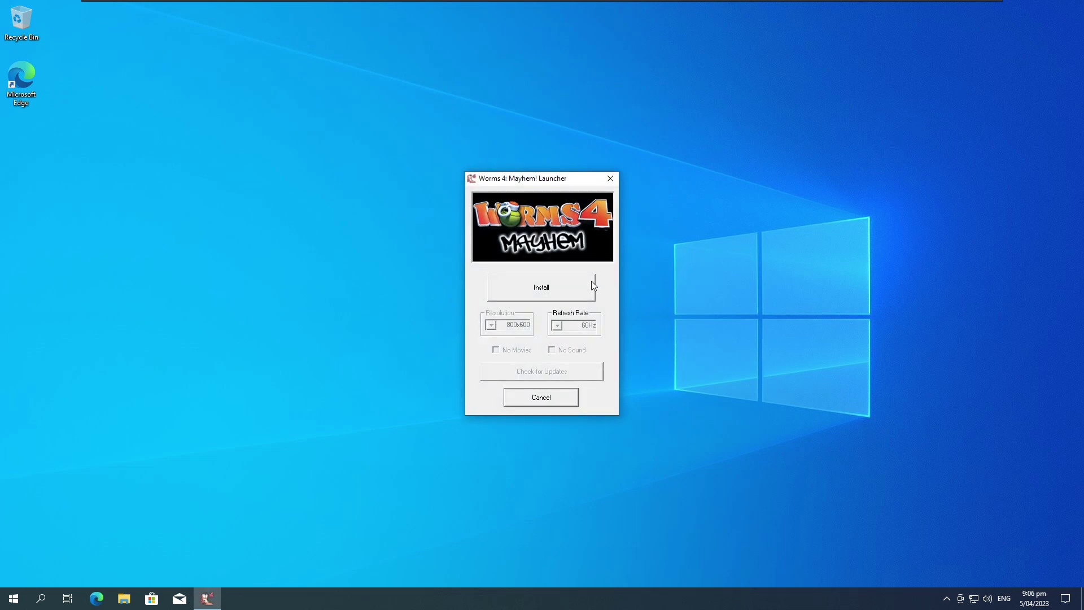
click(543, 288)
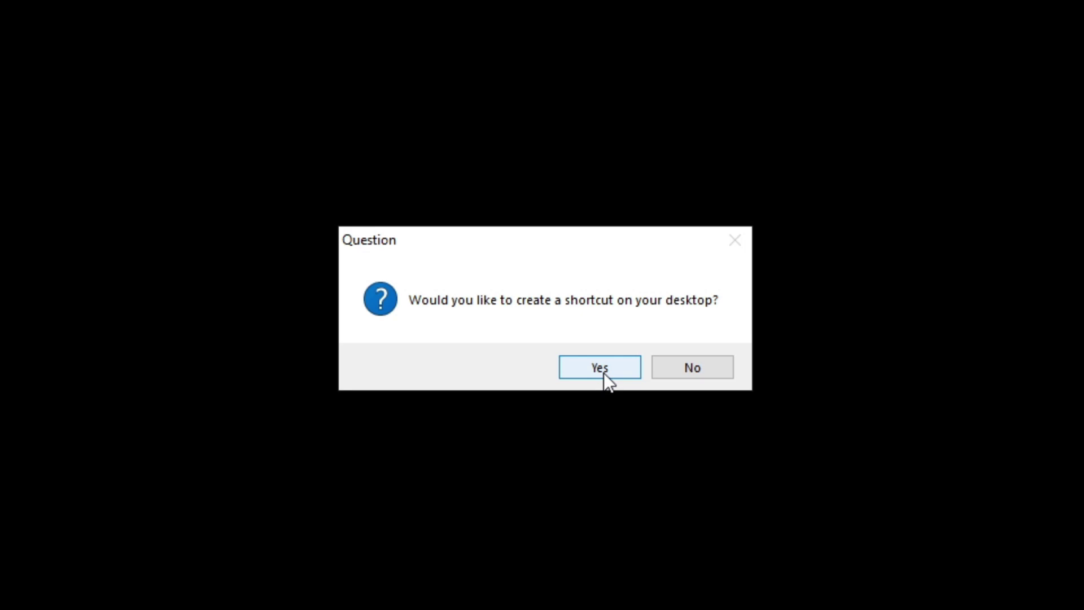
click(605, 373)
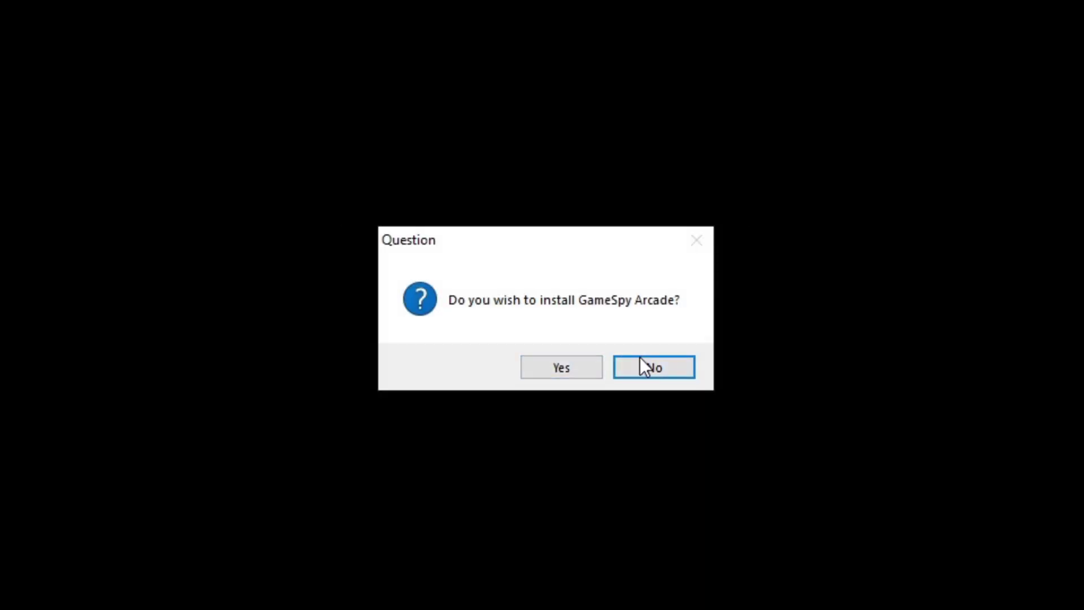
click(648, 361)
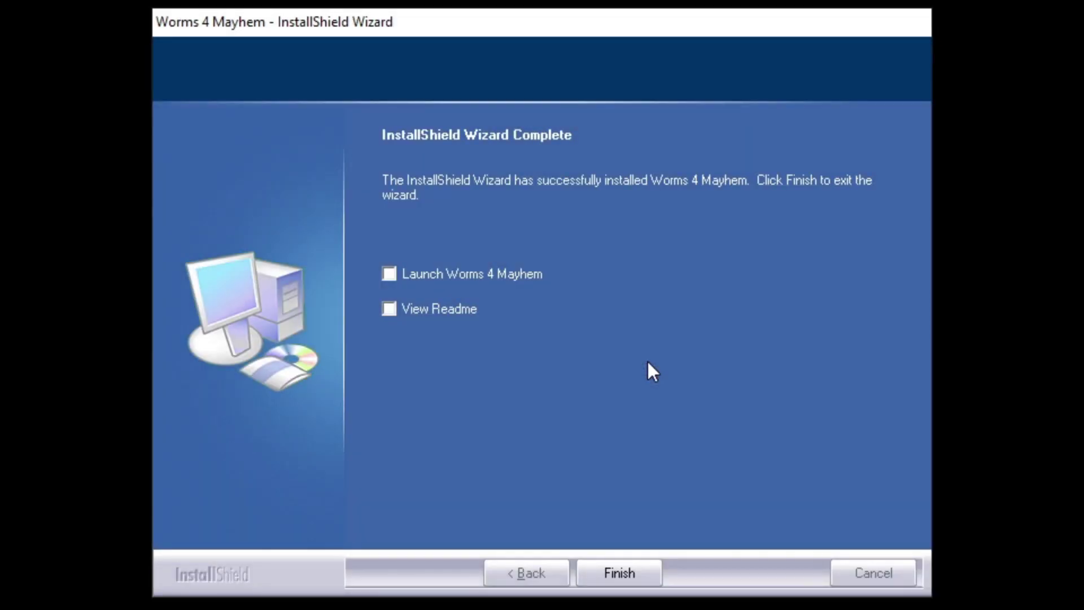
click(476, 276)
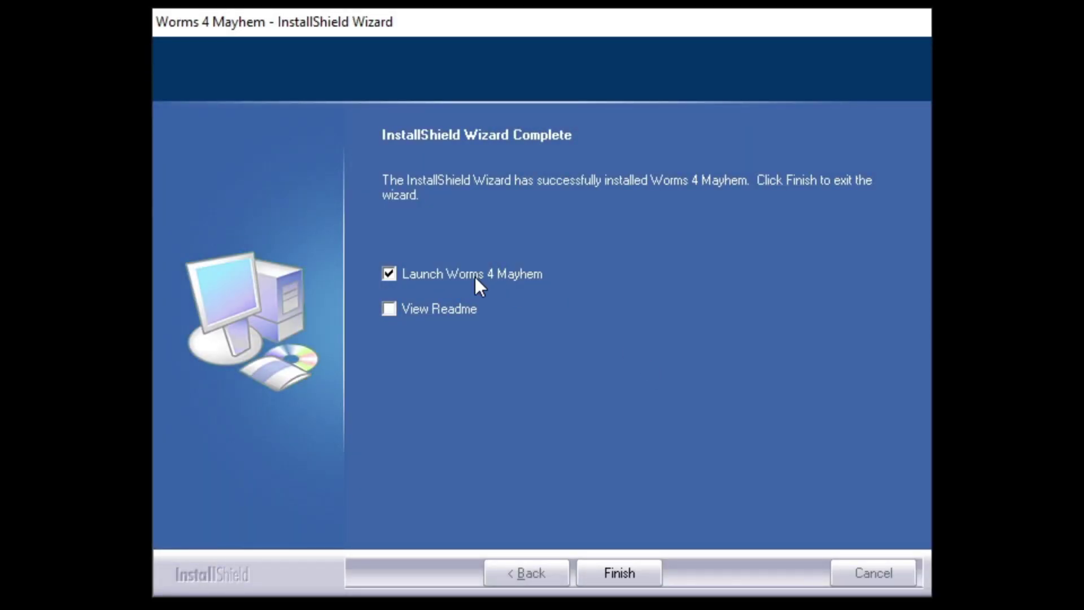
- Finish setup, press Play in the Worms 4 Mayhem launcher, and accept the Protection System reboot
click(632, 567)
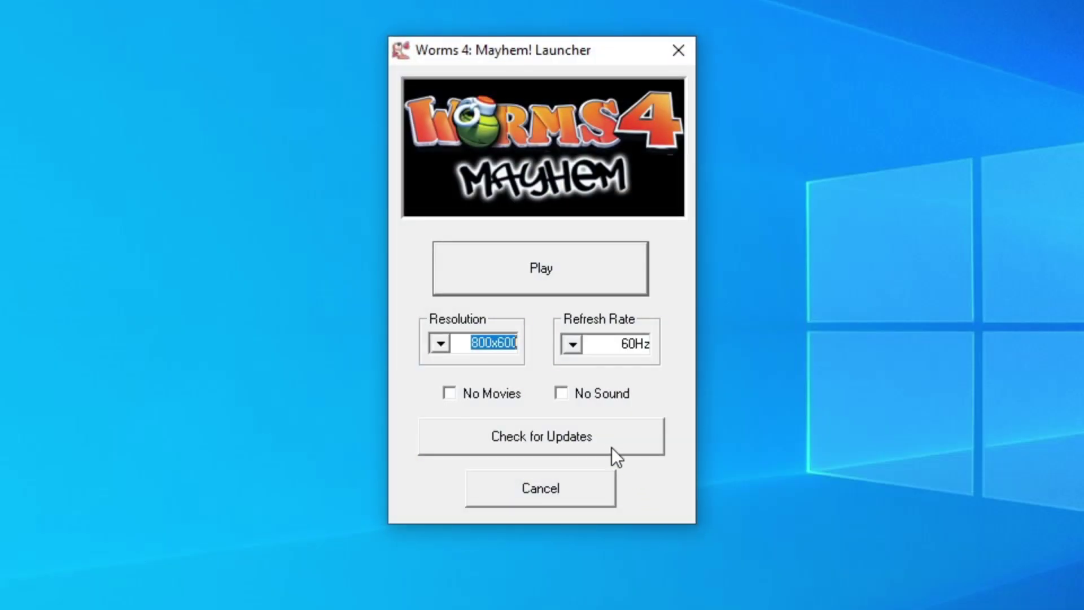
click(535, 265)
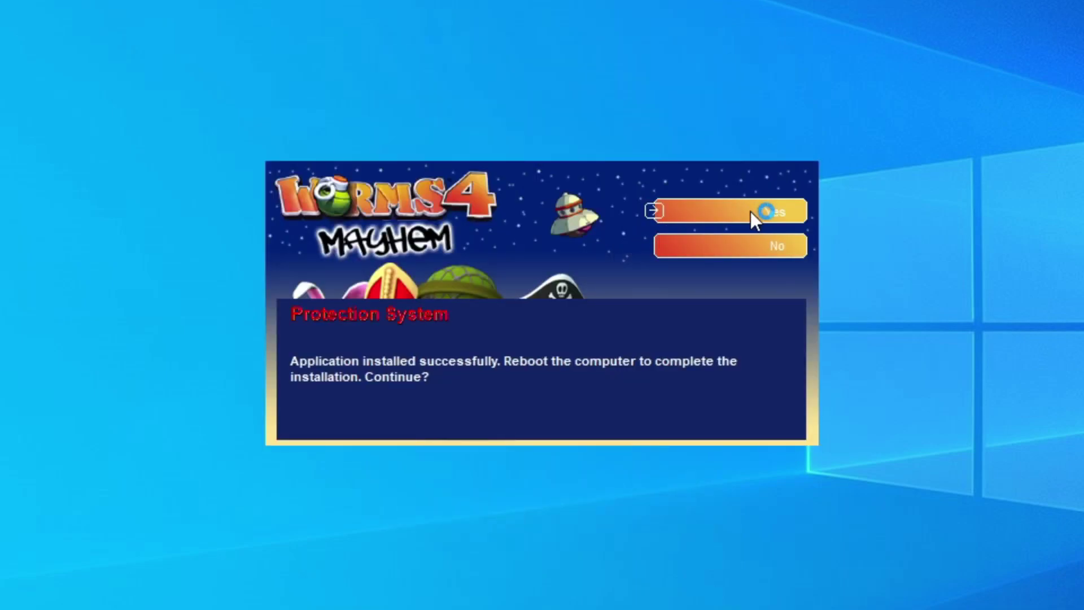
click(751, 212)
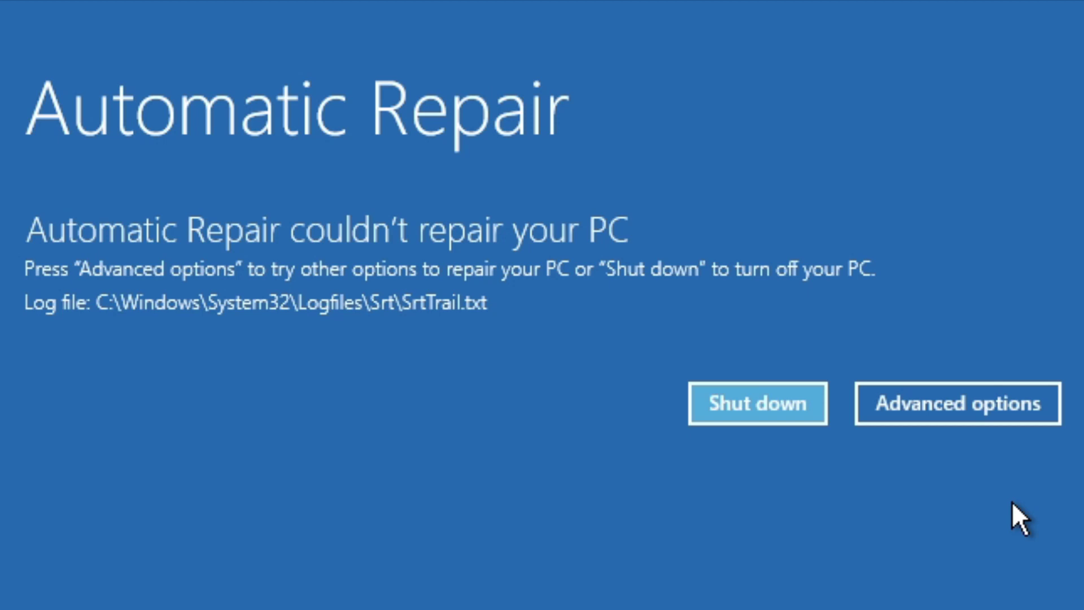
- Go through Advanced options, Troubleshoot and Advanced options to choose Command Prompt
click(960, 408)
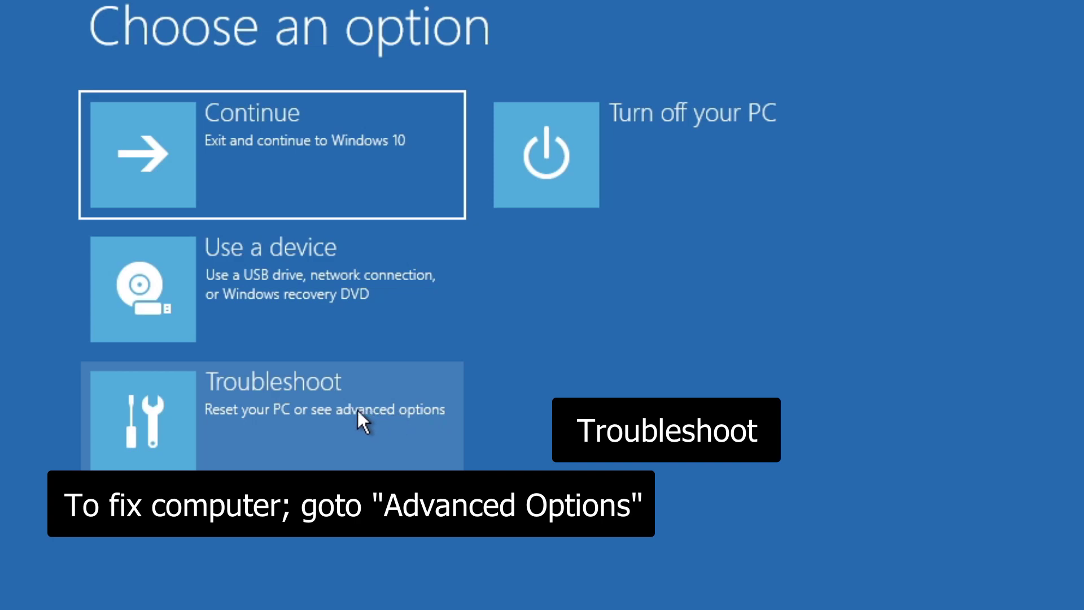
click(254, 422)
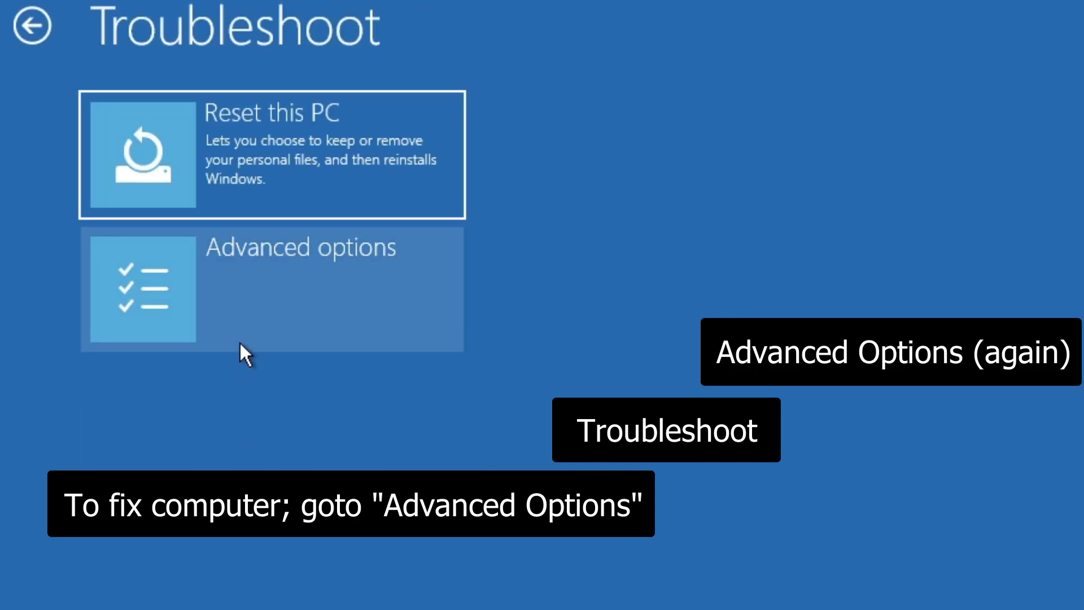
click(244, 288)
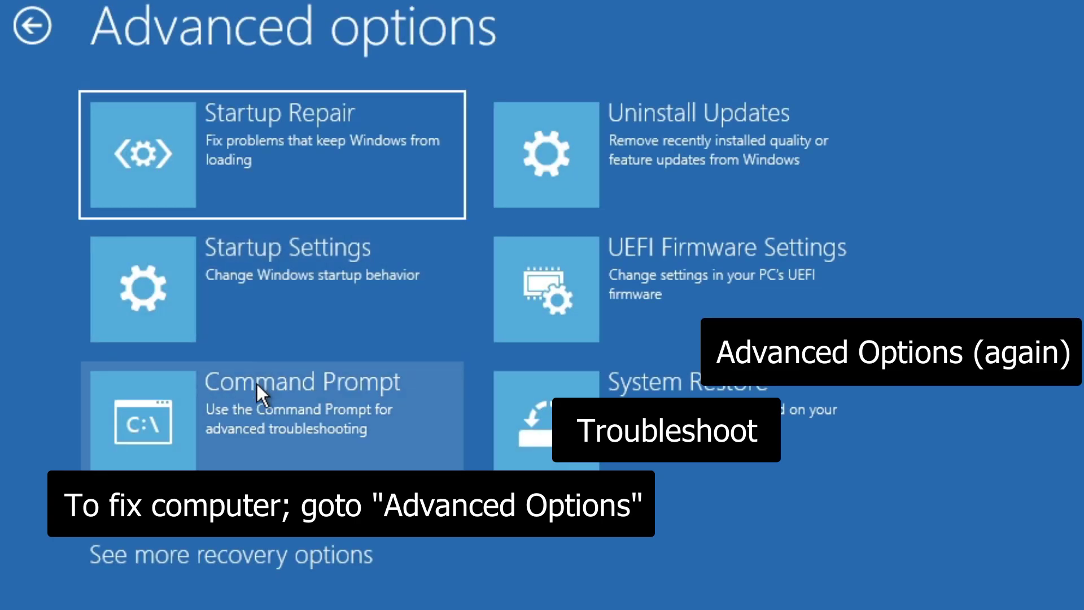
click(277, 424)
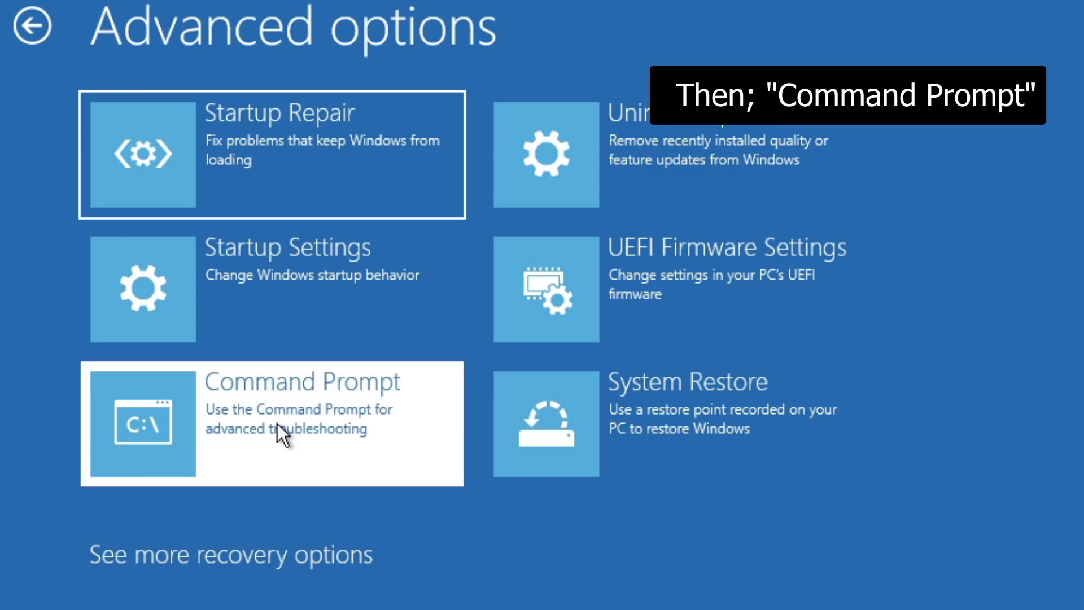
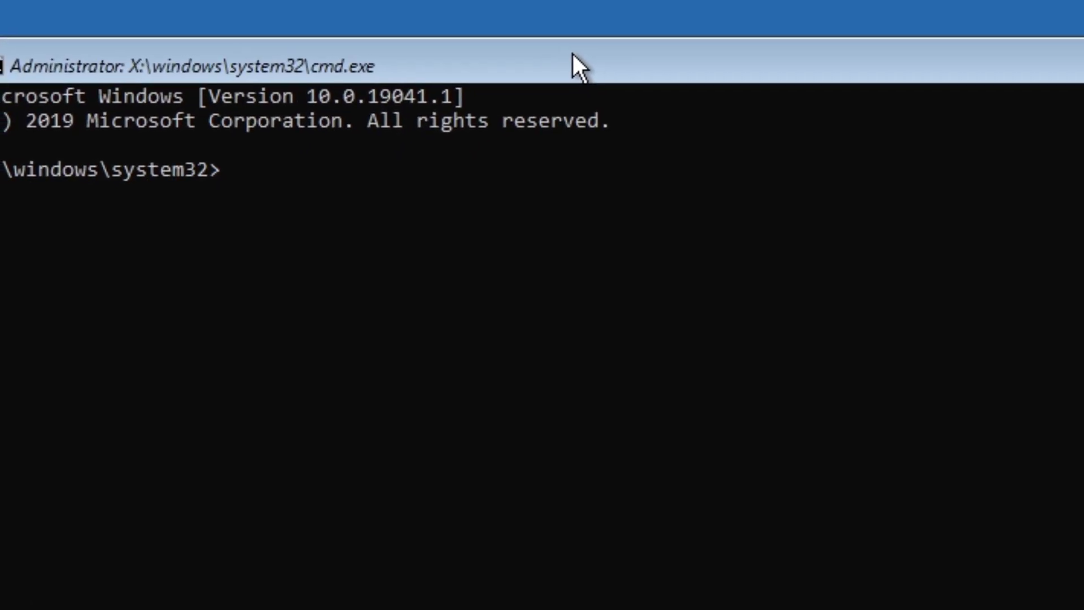
- Run mountvol to list the volumes and mount points C:, E:, X: and D:
click(414, 183)
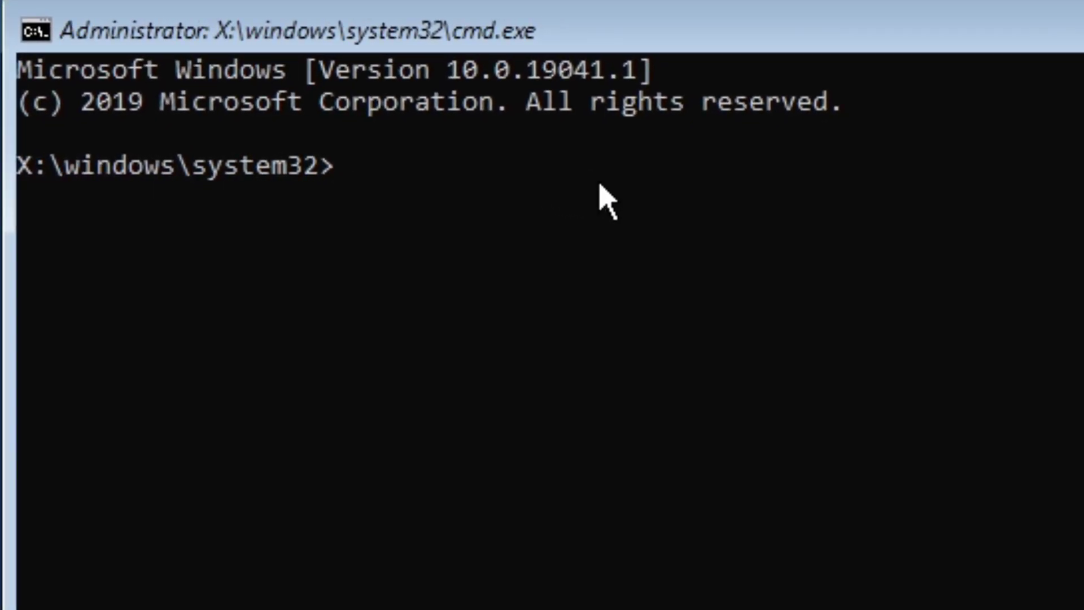
text(mo)
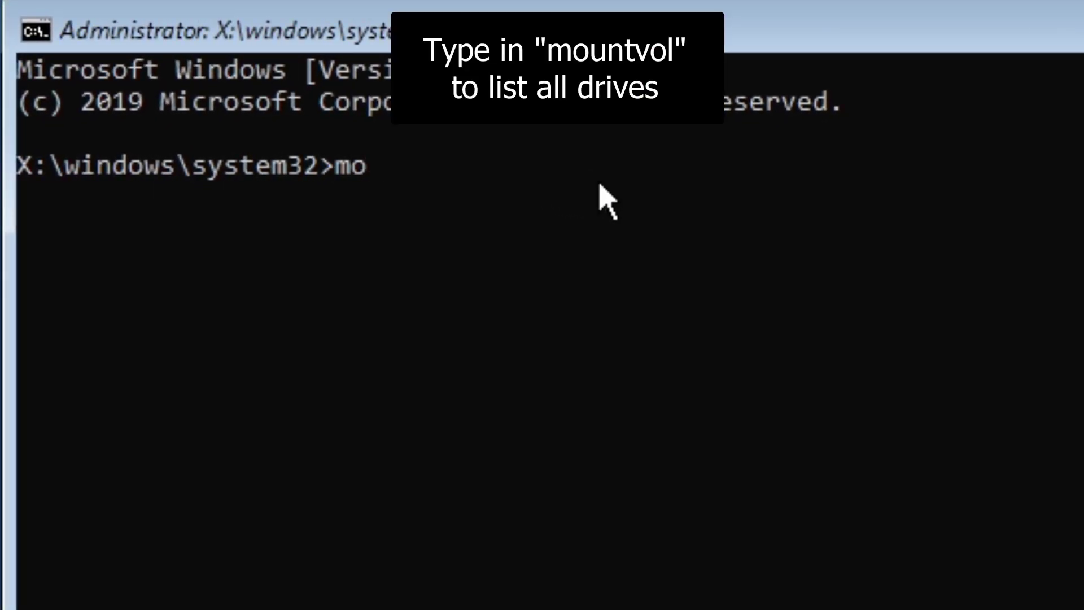
text(untvo)
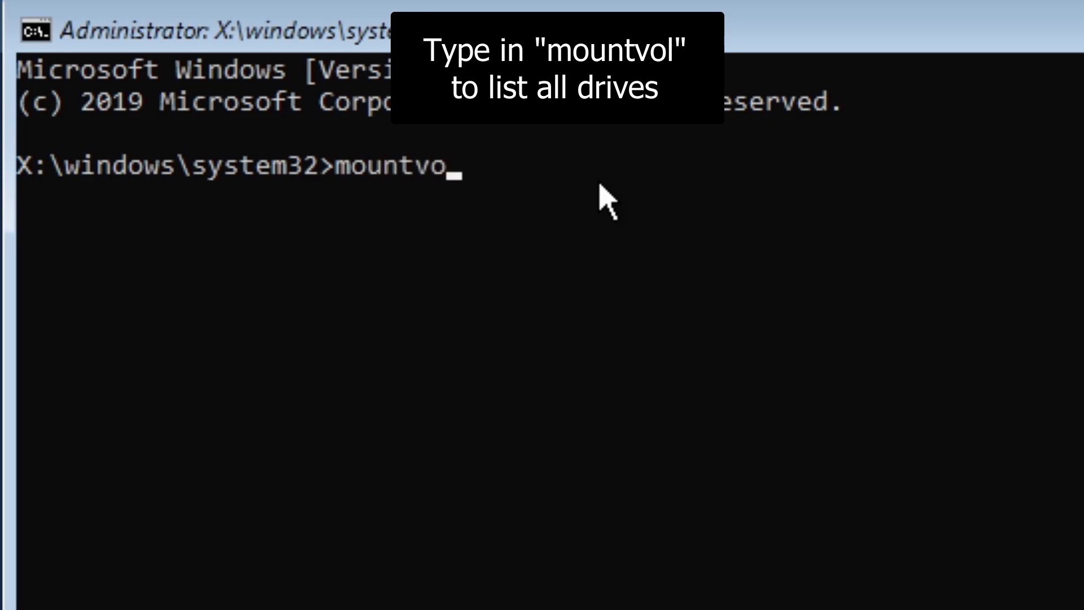
text(l)
key(Return)
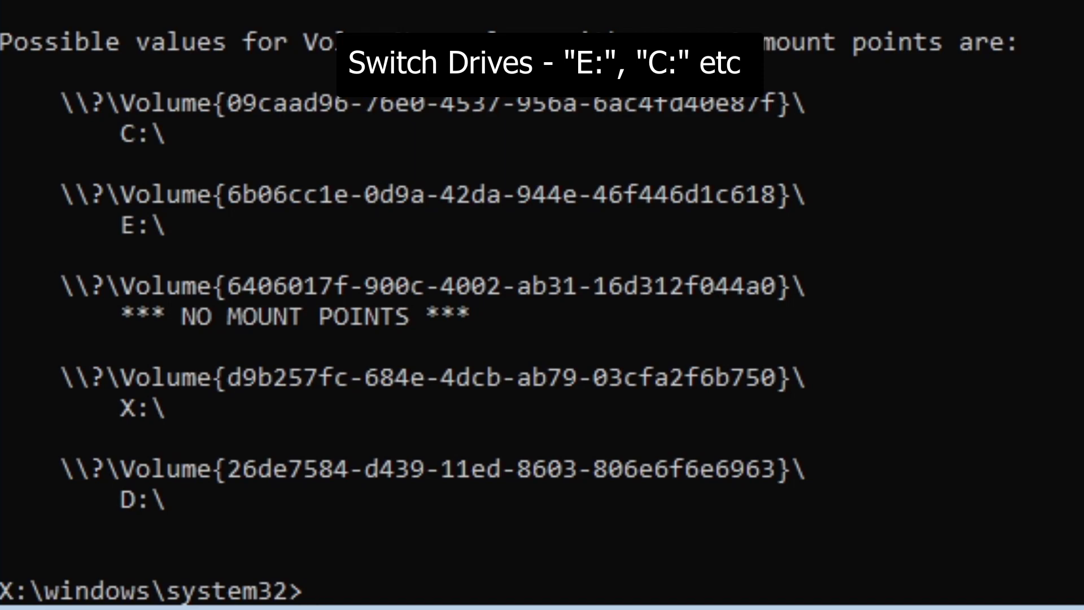
- Switch to drive E: and list its contents with dir
text(E:)
key(Return)
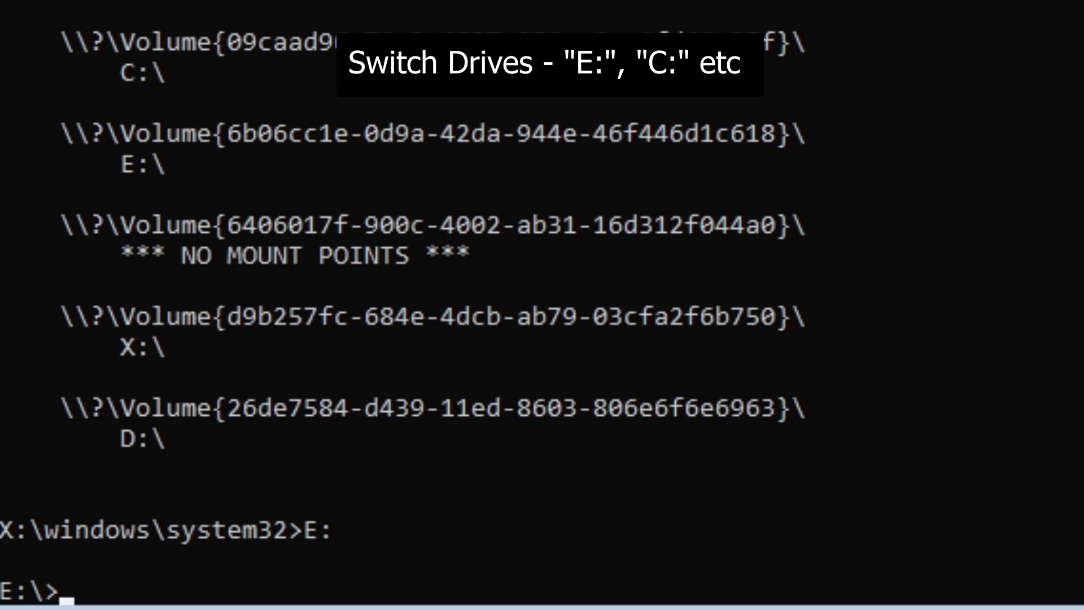
text(dir)
key(Return)
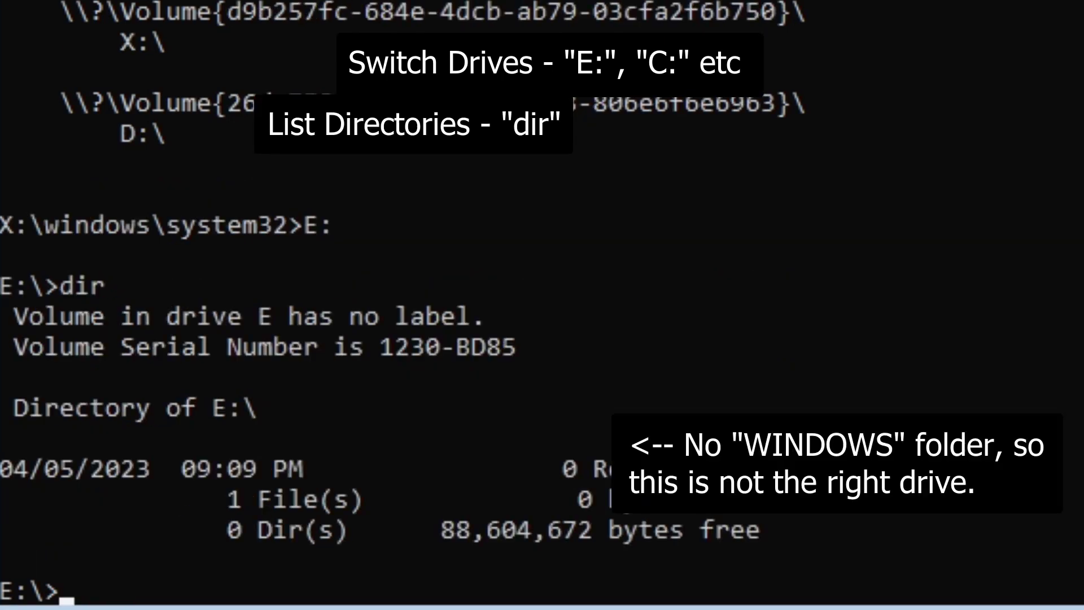
- Switch to drive C: and list its contents, confirming it holds the Windows folder
text(C:)
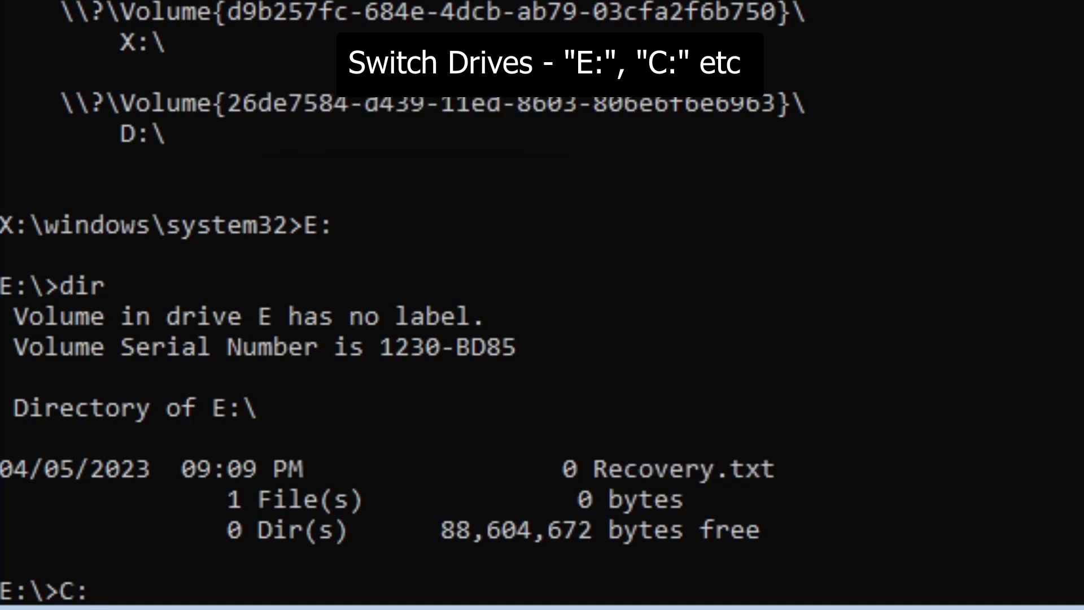
key(Return)
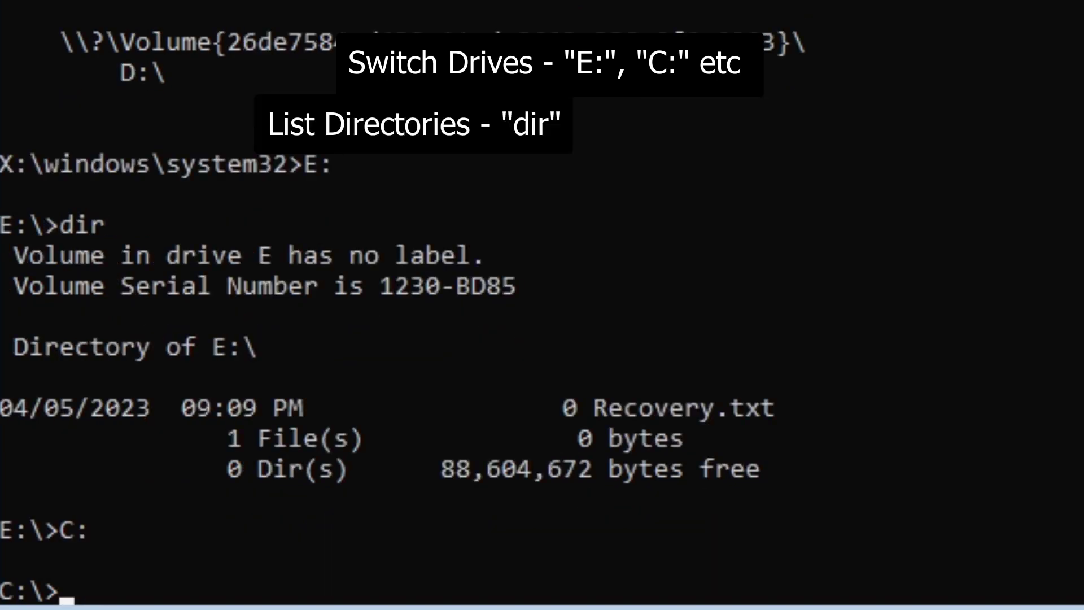
text(dir)
key(Return)
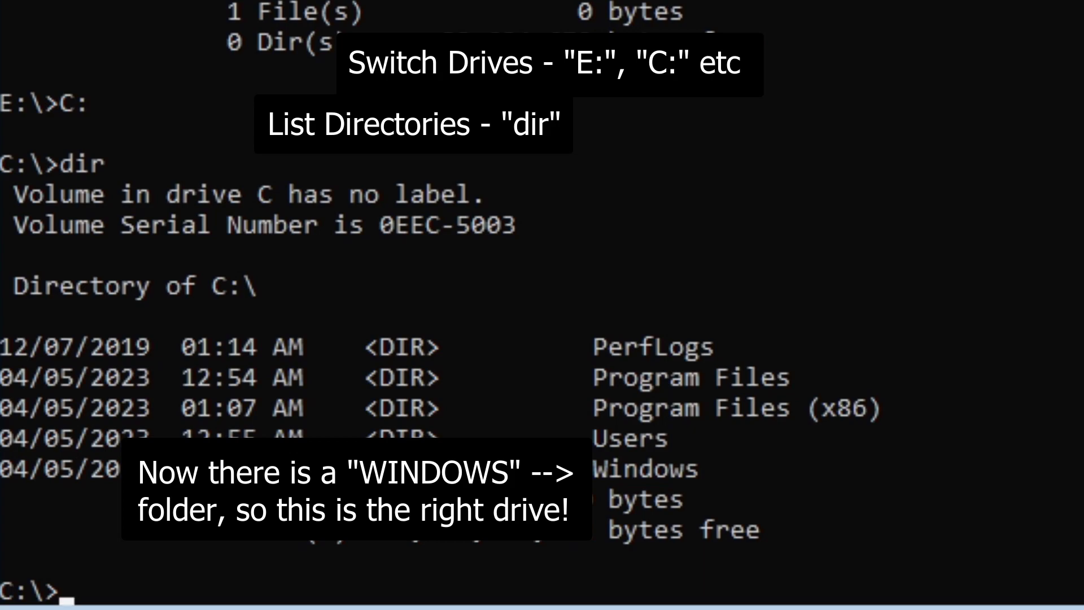
- Change directory into C:\Windows\System32\drivers one folder at a time
text(cd Windows)
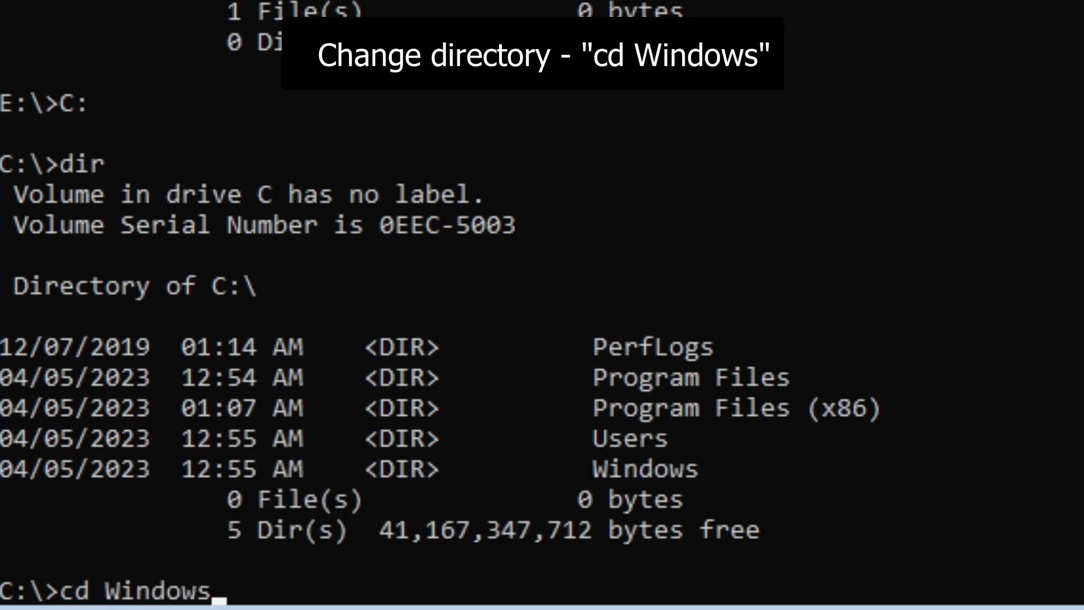
key(Return)
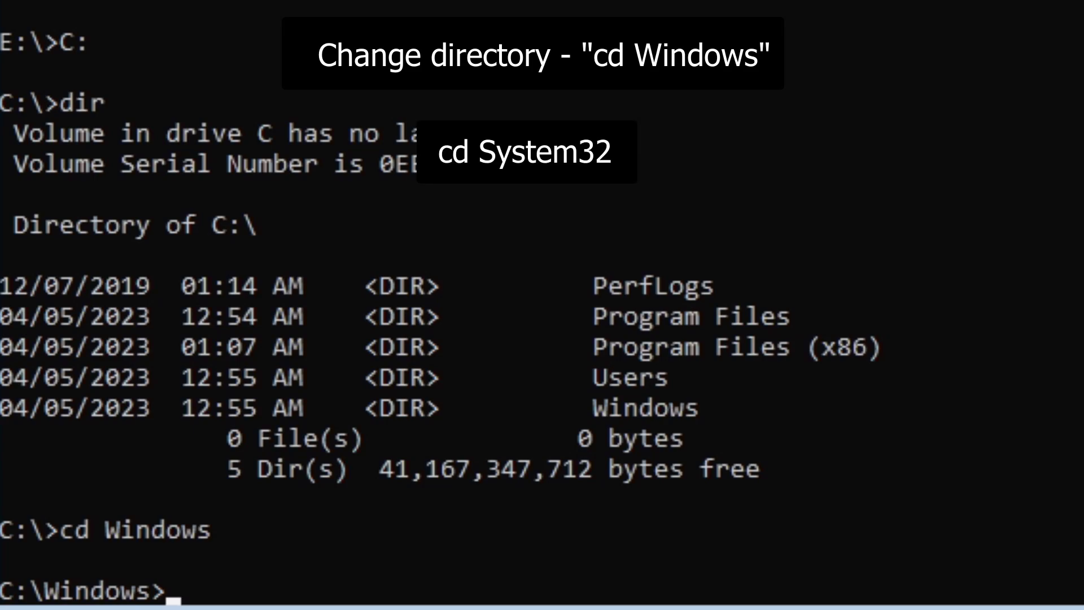
text(cd System)
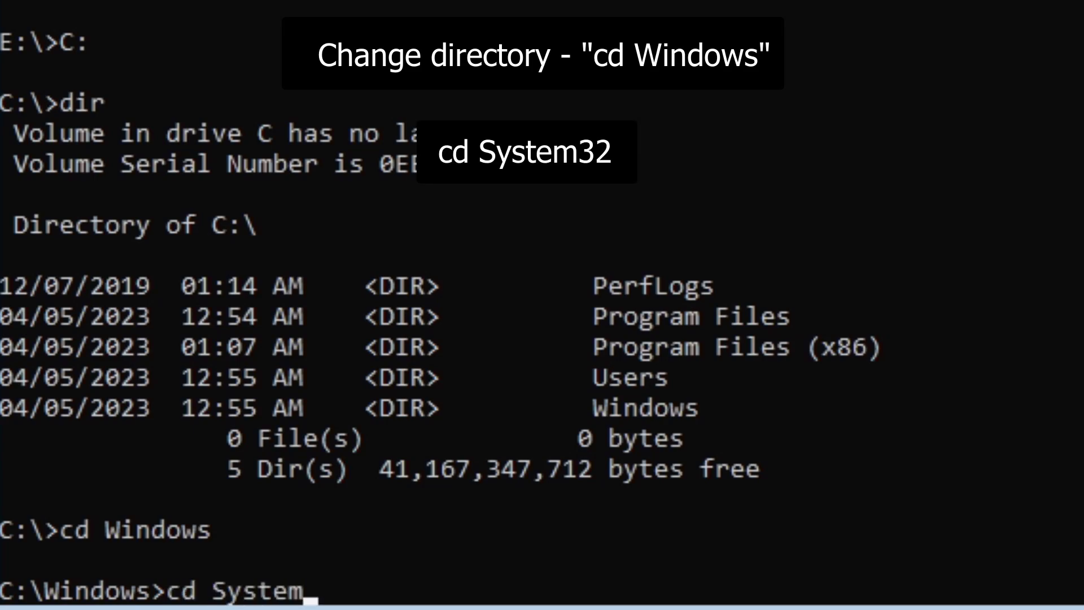
text(32)
key(Return)
text(cd dr)
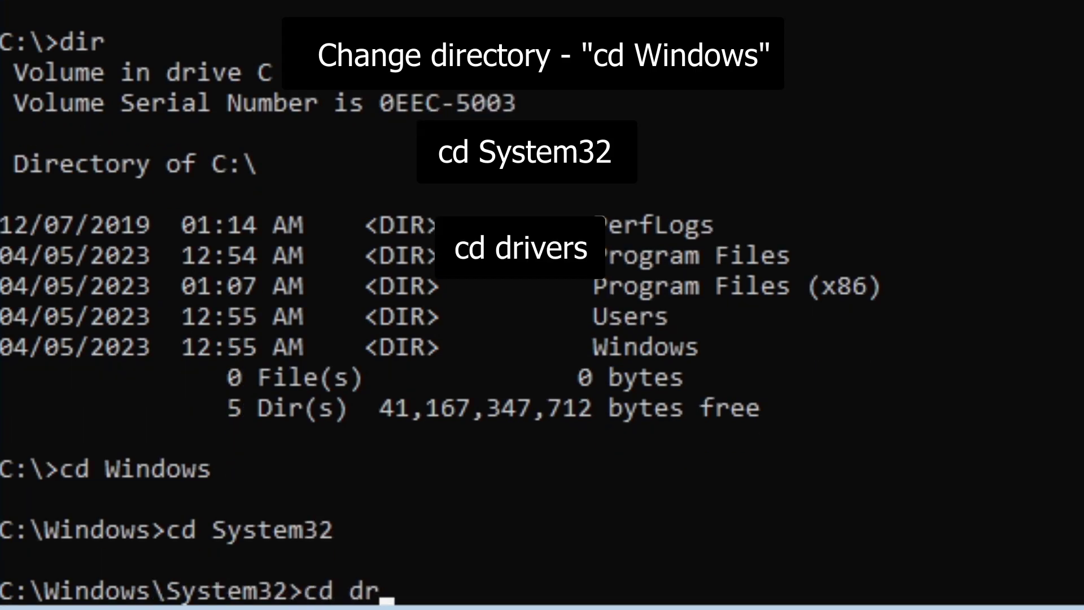
text(ivers)
key(Return)
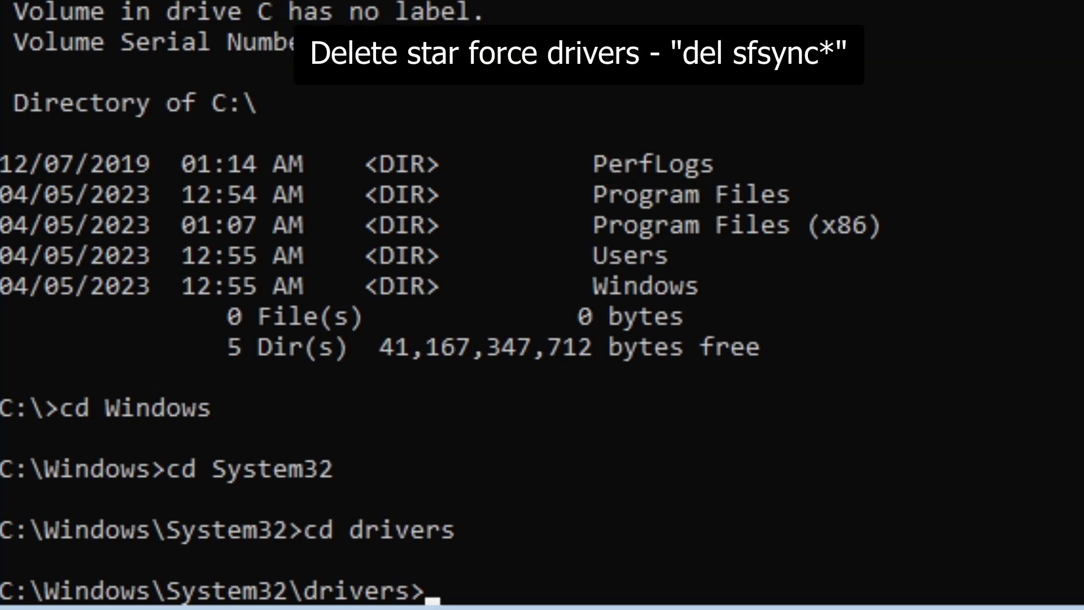
- Delete the sfsync*, sfdrv* and sfhlp* files with del, then begin typing exit
text(del )
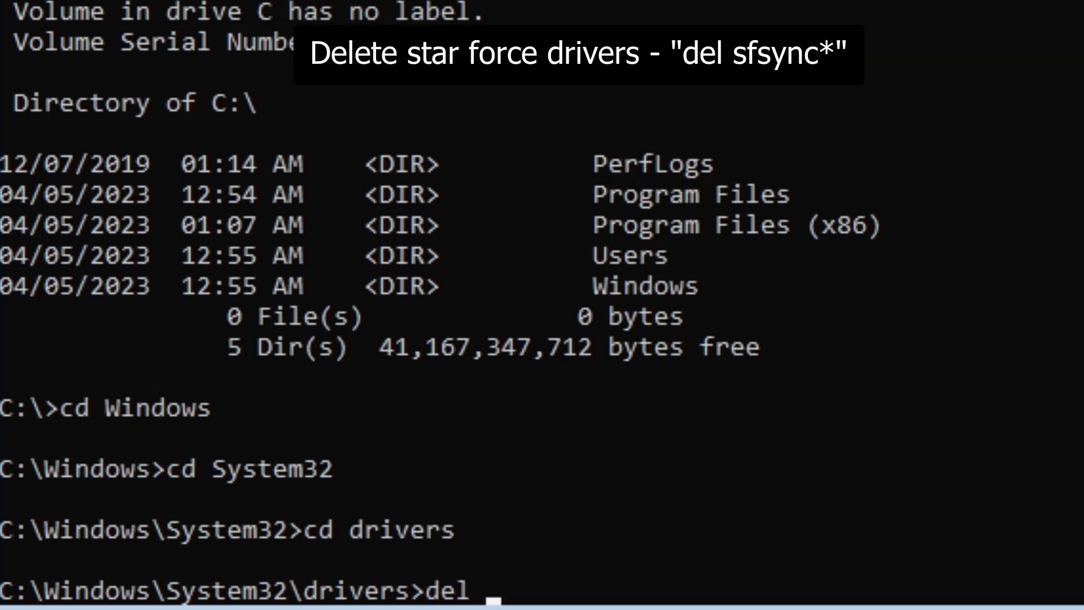
text(sfsyn)
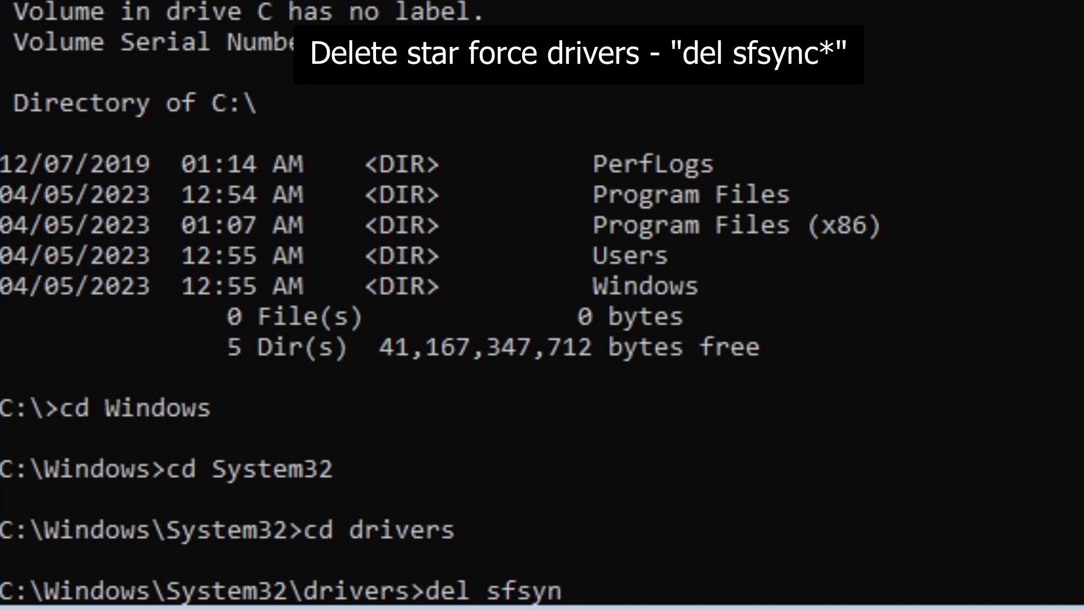
text(c*)
key(Return)
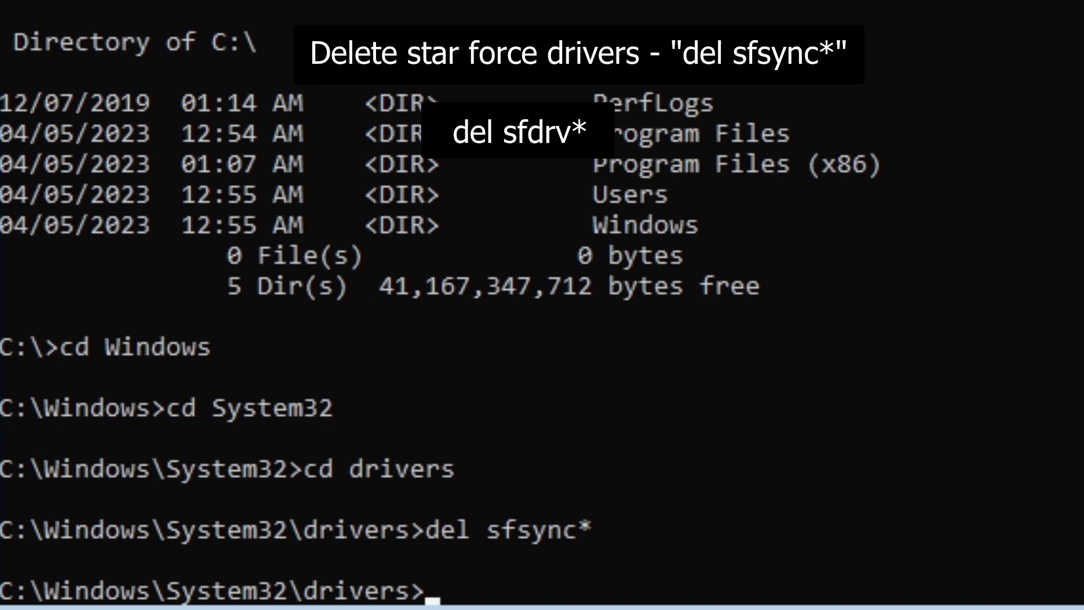
key(Up)
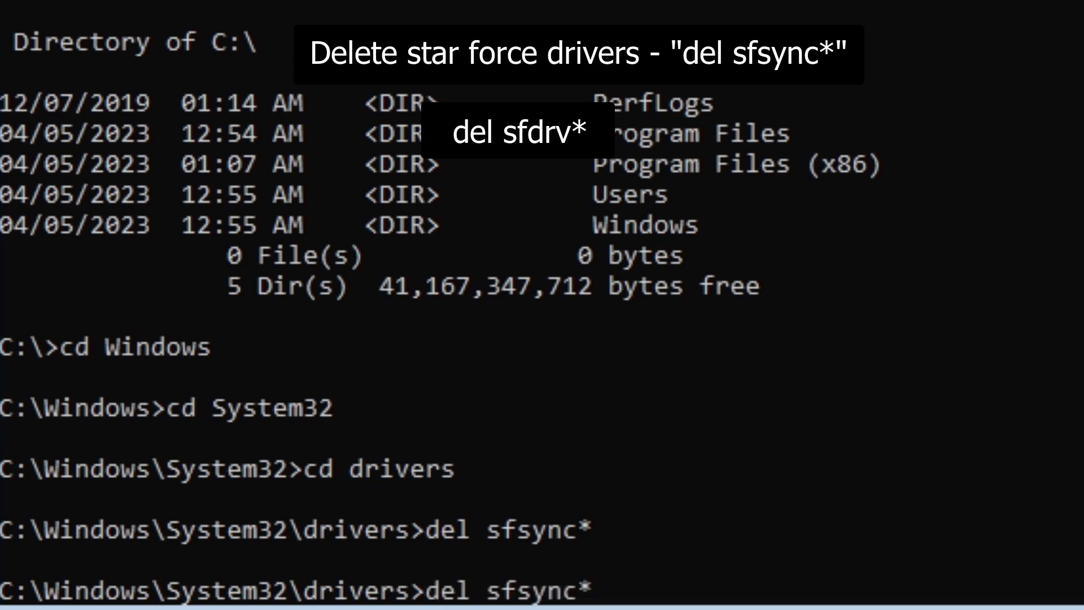
key(BackSpace)
key(BackSpace)
key(BackSpace)
key(BackSpace)
key(BackSpace)
text(drv*)
key(Return)
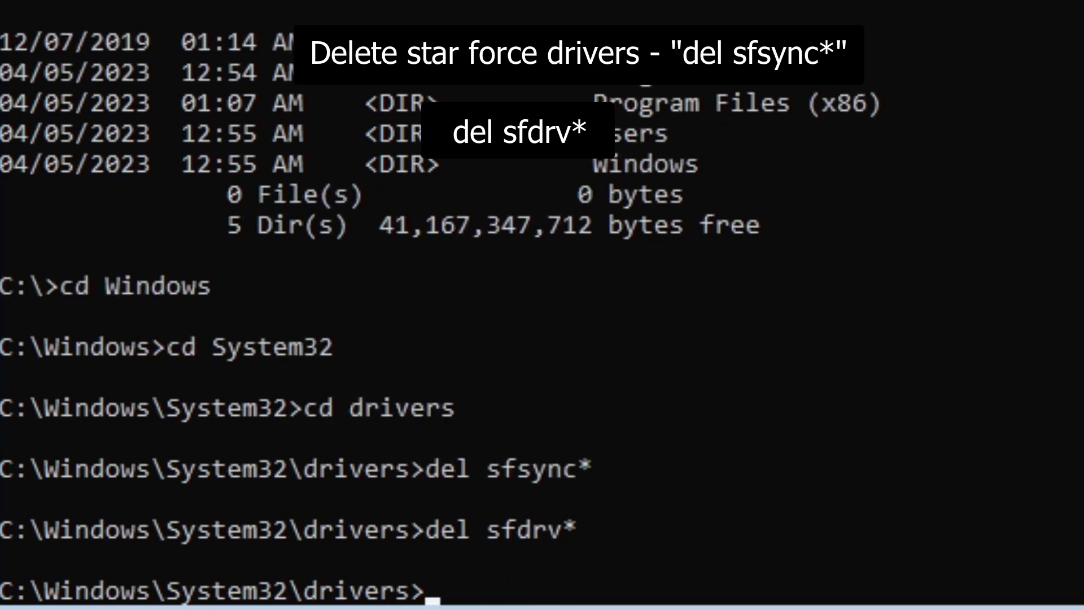
key(Up)
key(Left)
key(BackSpace)
key(BackSpace)
key(BackSpace)
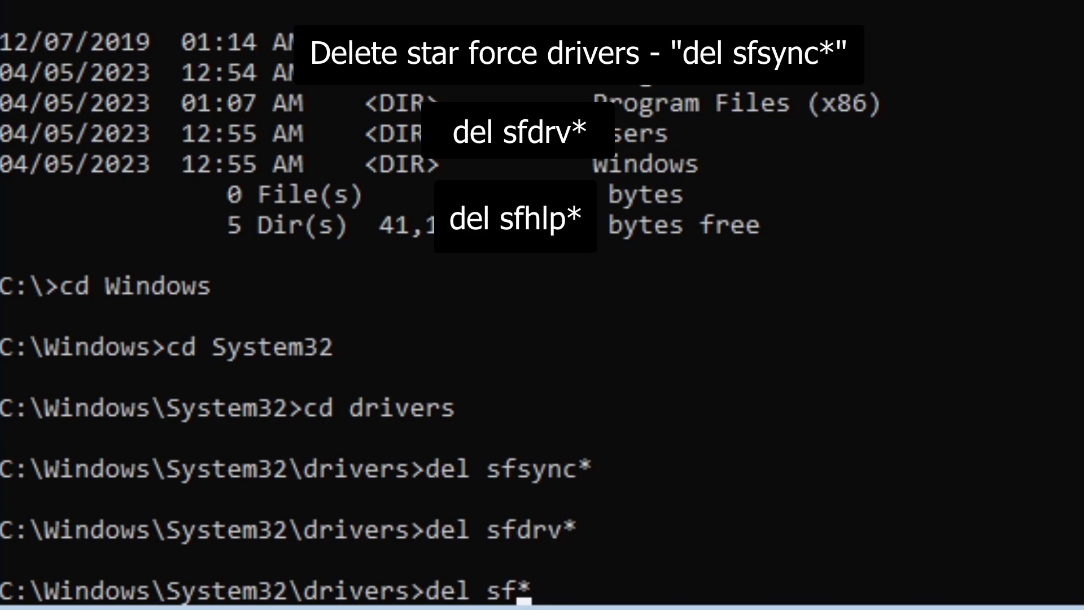
text(hl)
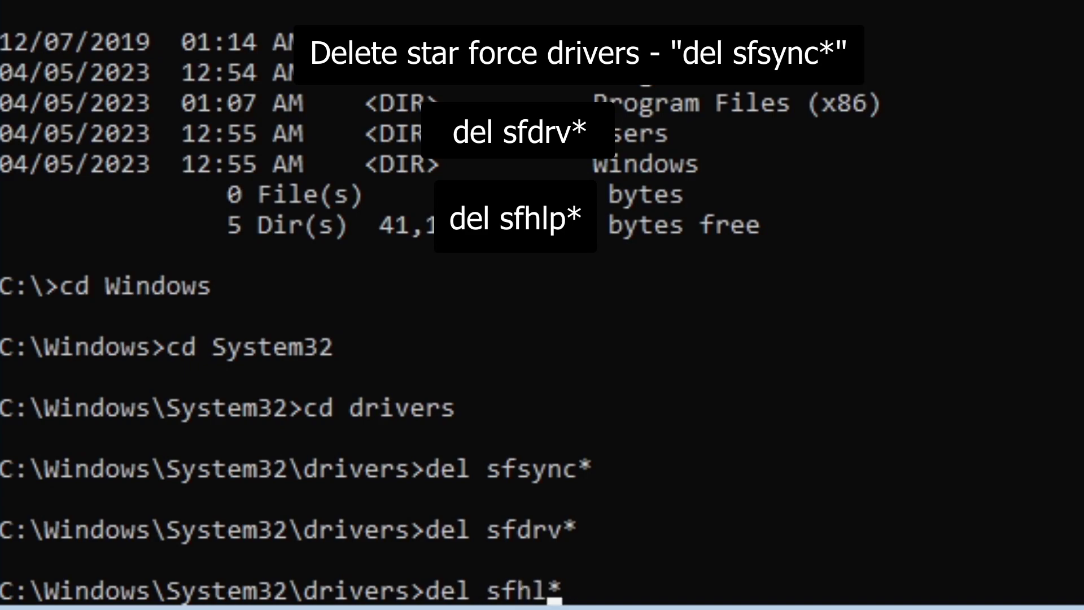
text(p)
key(Return)
text(e)
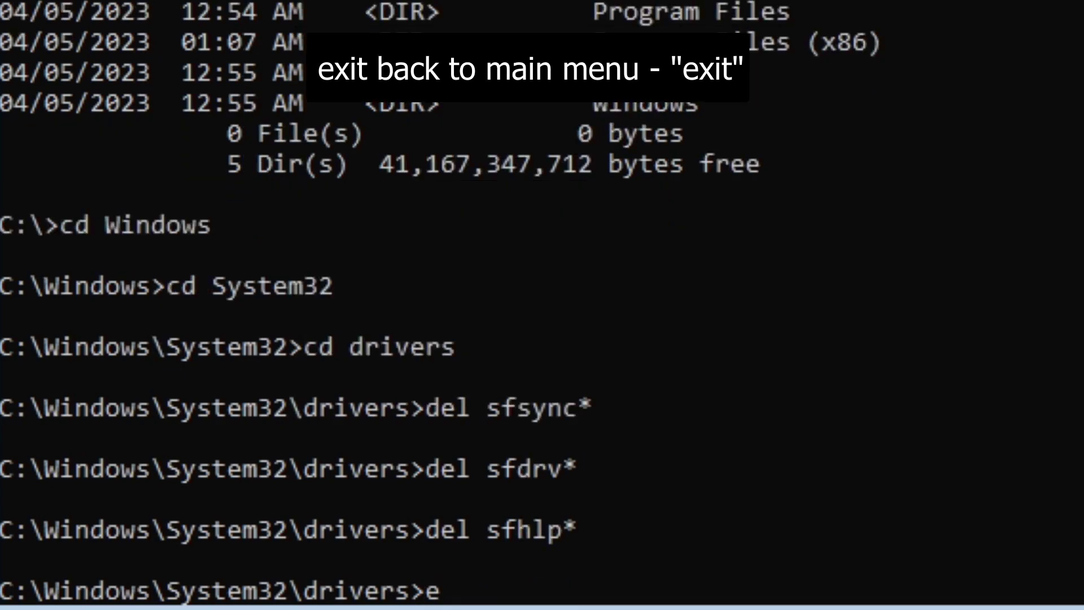
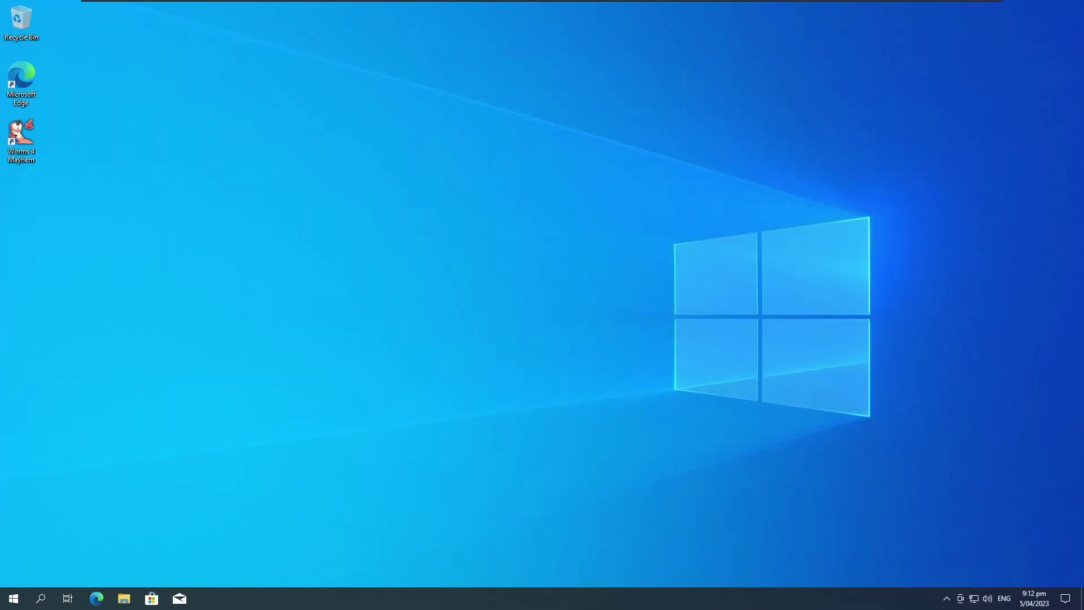
- Launch Registry Editor from Windows search with 'reg' and approve the UAC prompt
key(super)
text(reg)
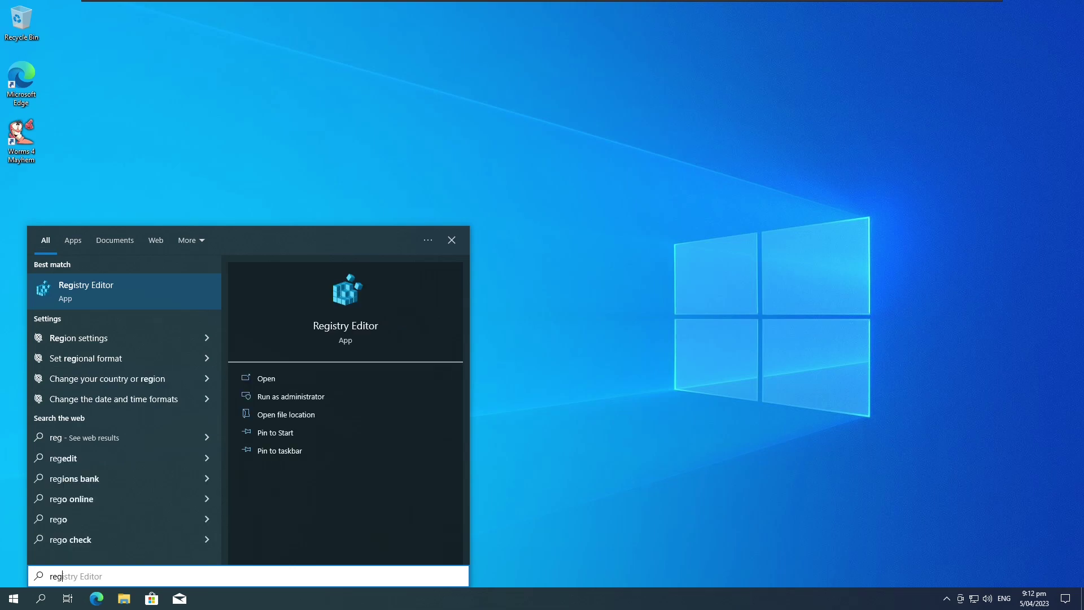
key(Return)
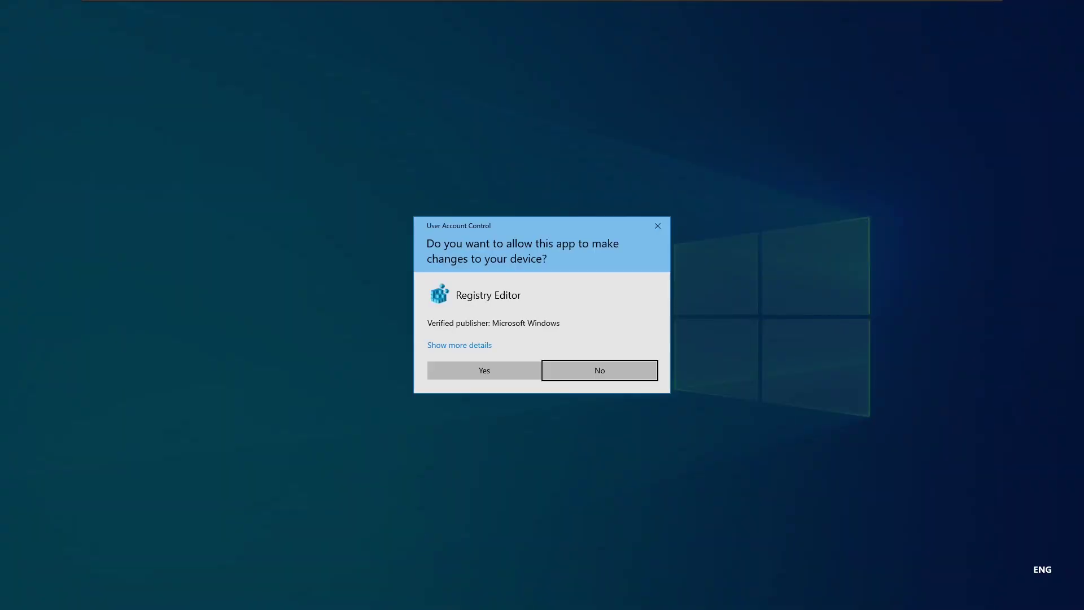
key(Return)
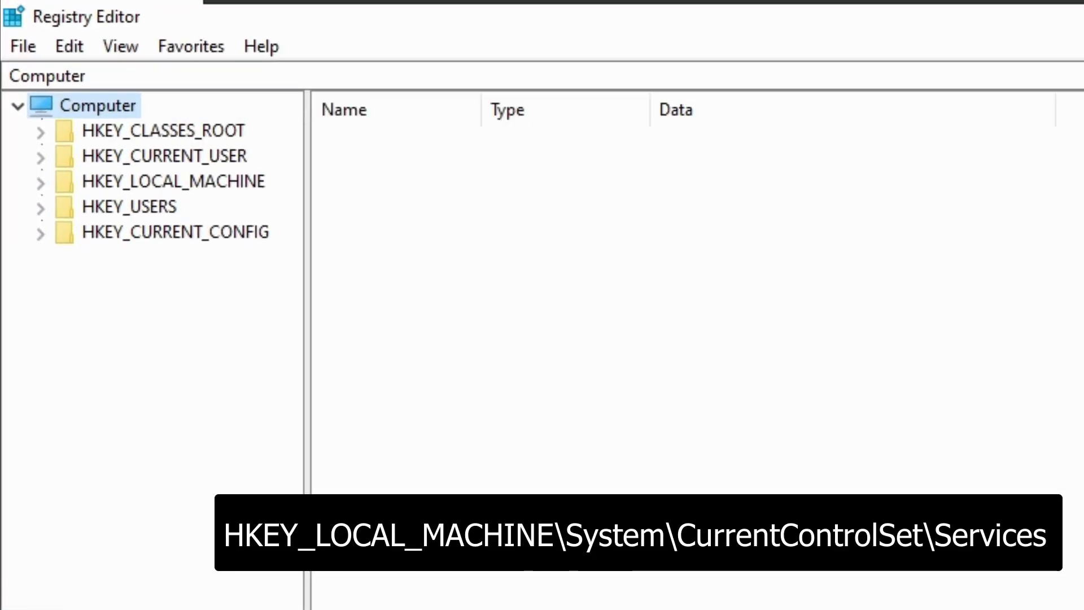
- Expand HKEY_LOCAL_MACHINE\SYSTEM\CurrentControlSet\Services and widen the key tree pane
click(100, 179)
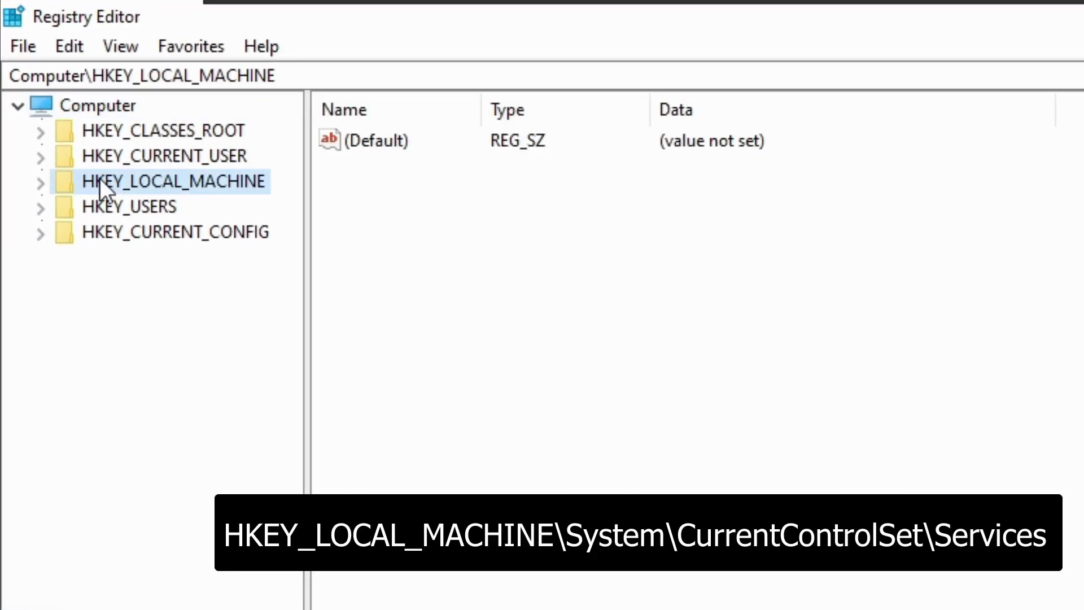
click(50, 178)
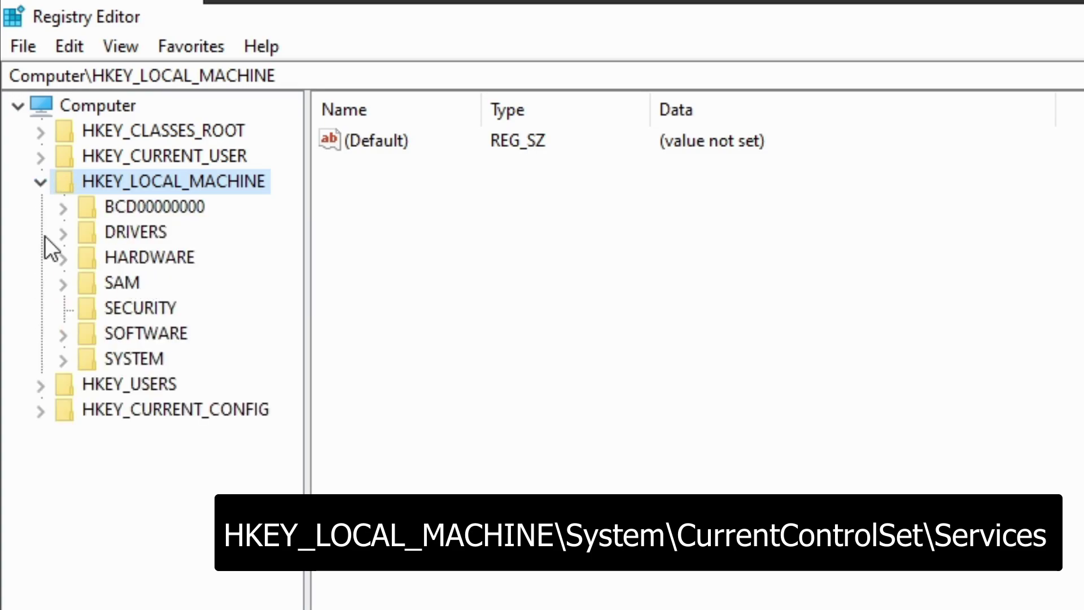
click(62, 360)
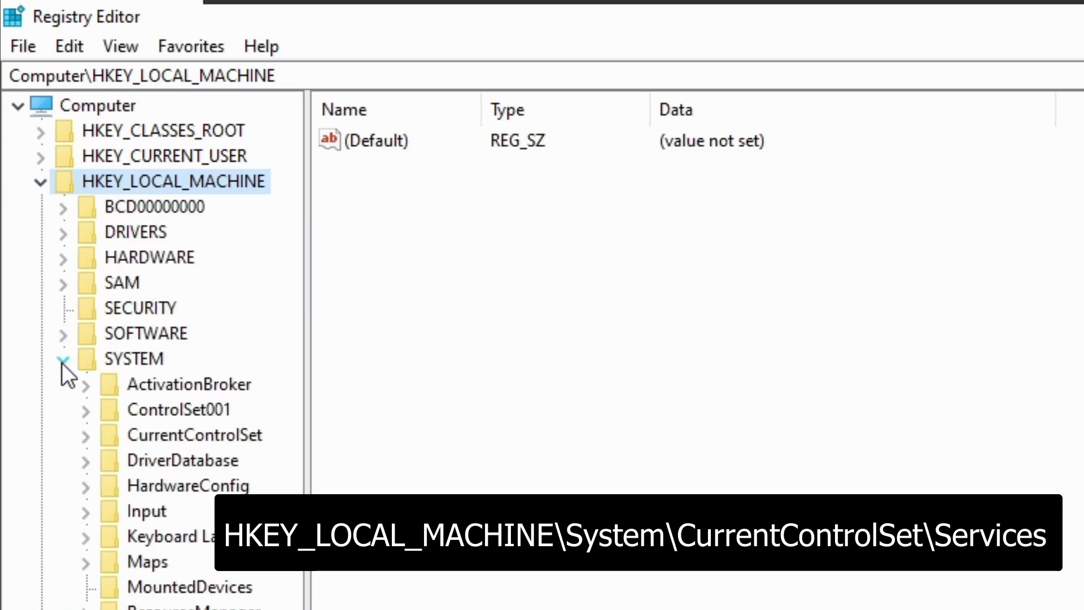
click(87, 435)
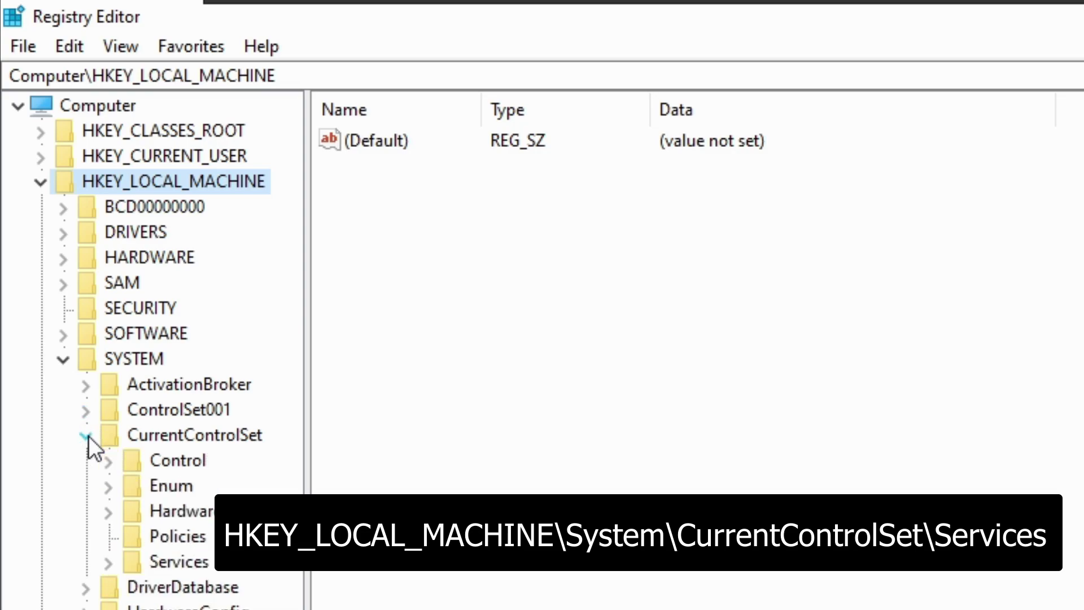
click(109, 563)
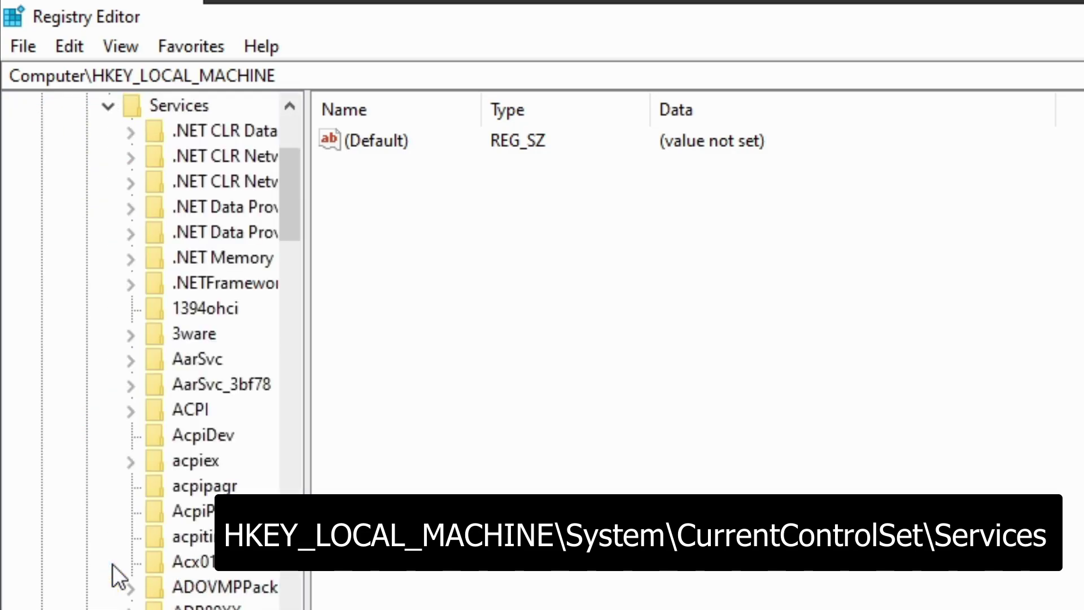
drag(310, 356, 431, 368)
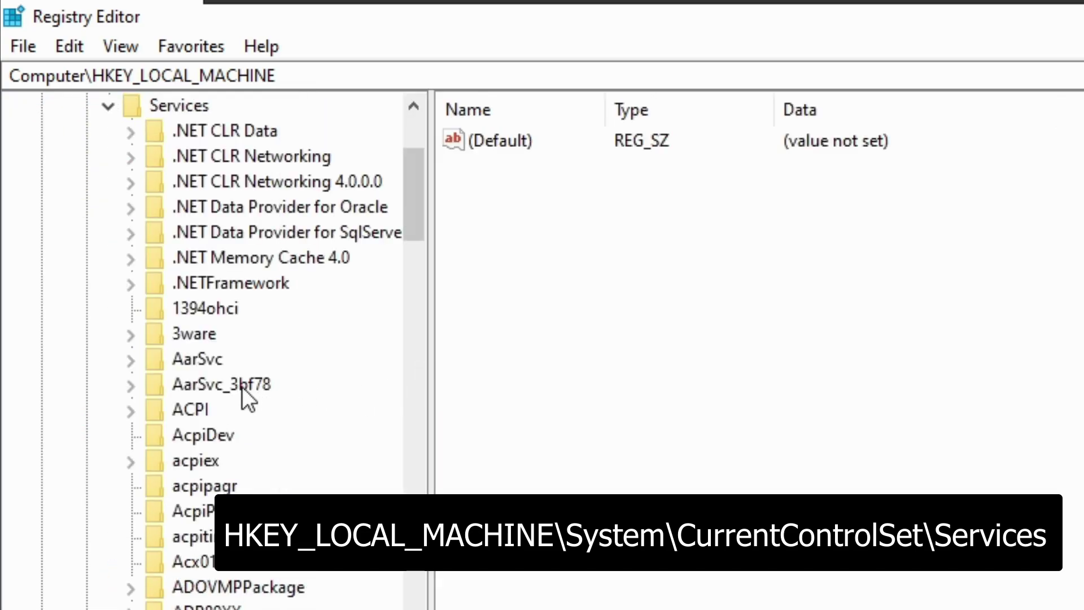
- Delete the sfsync02 service key from Services
scroll(213, 568, down, 16)
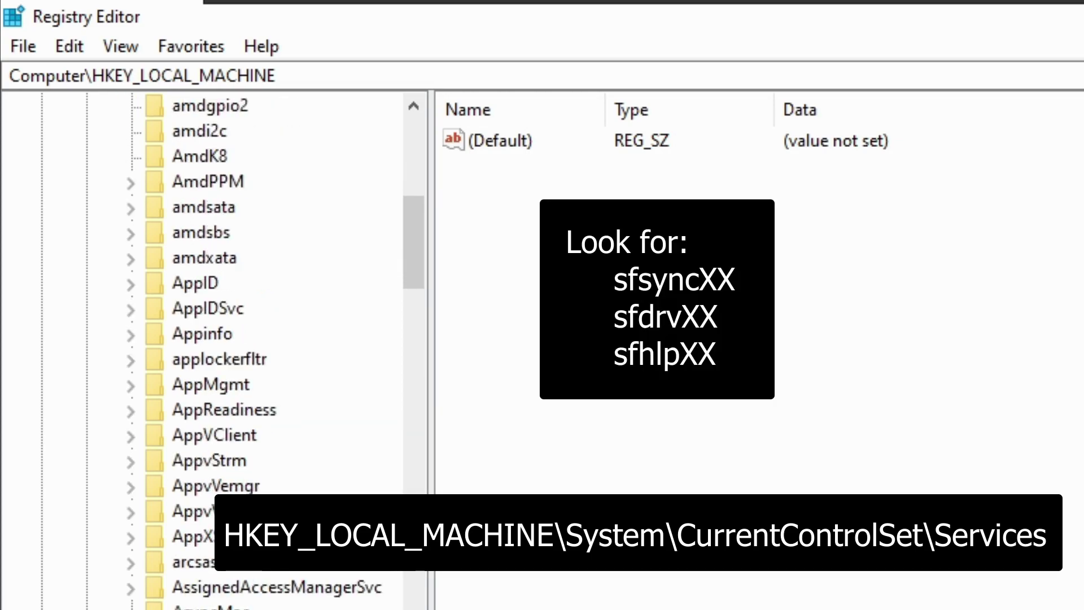
scroll(173, 537, down, 20)
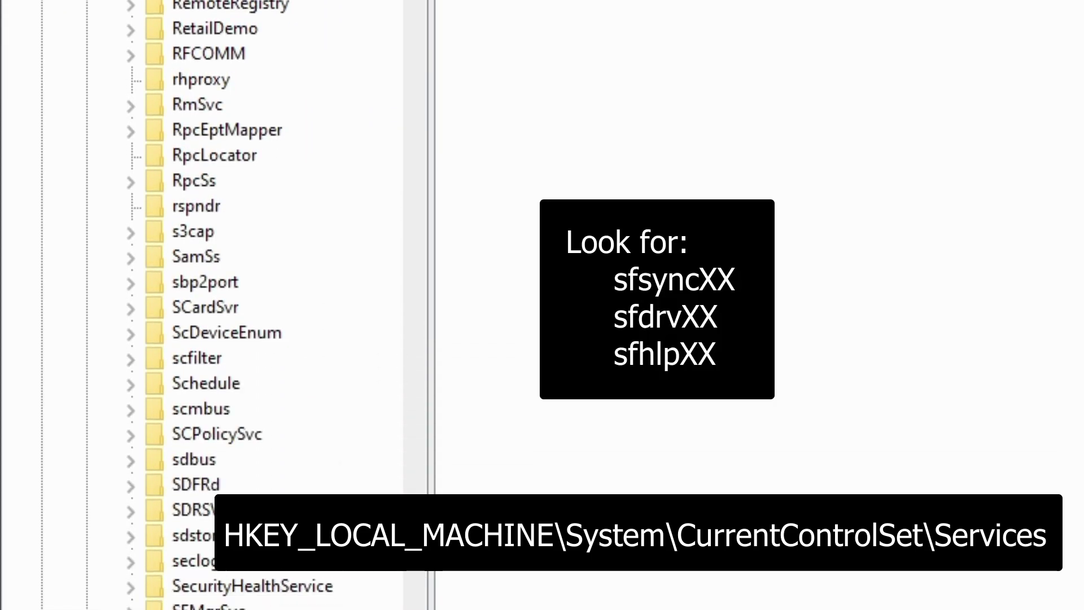
click(172, 428)
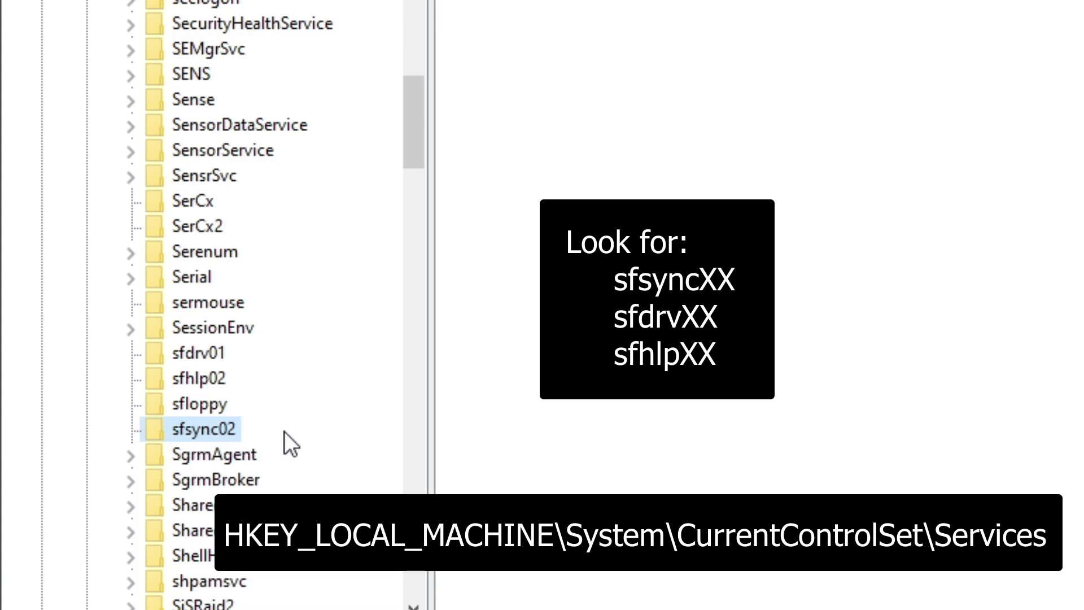
key(Delete)
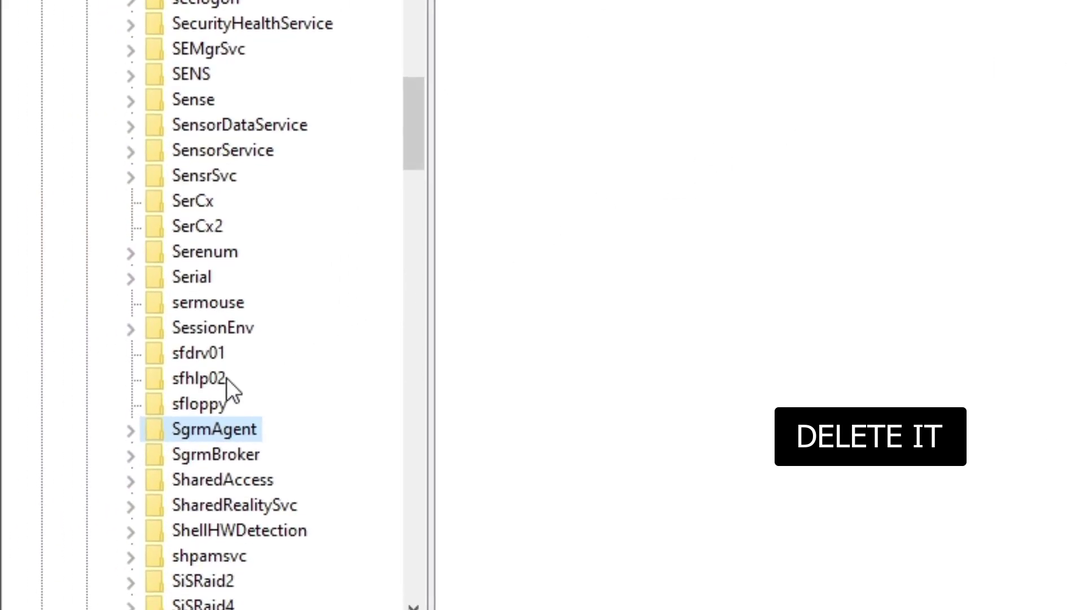
- Delete the sfhlp02 service key and confirm the permanent deletion
click(201, 380)
right_click(202, 381)
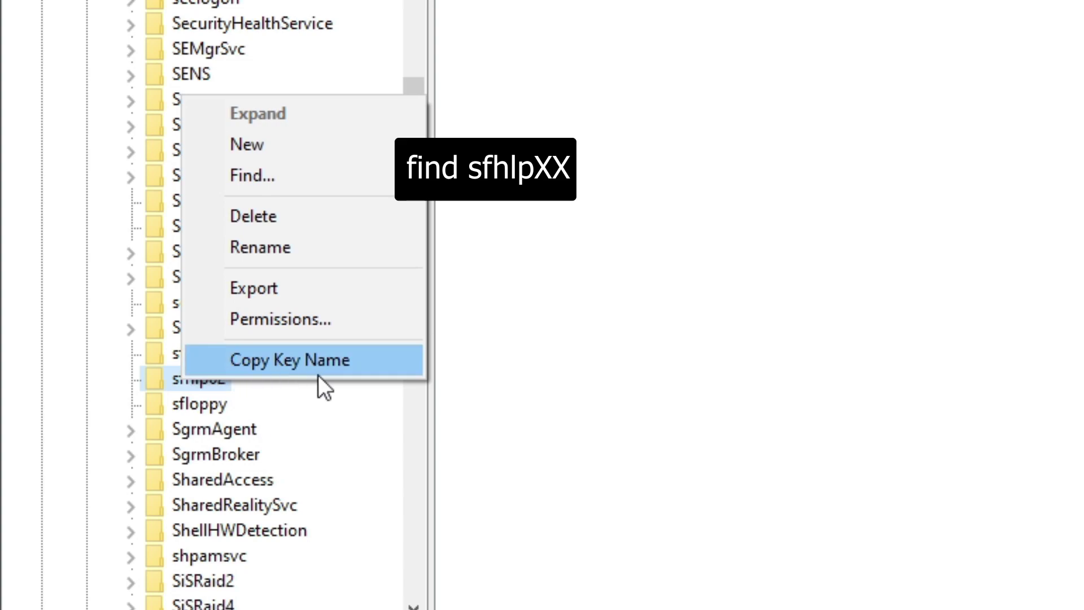
click(271, 218)
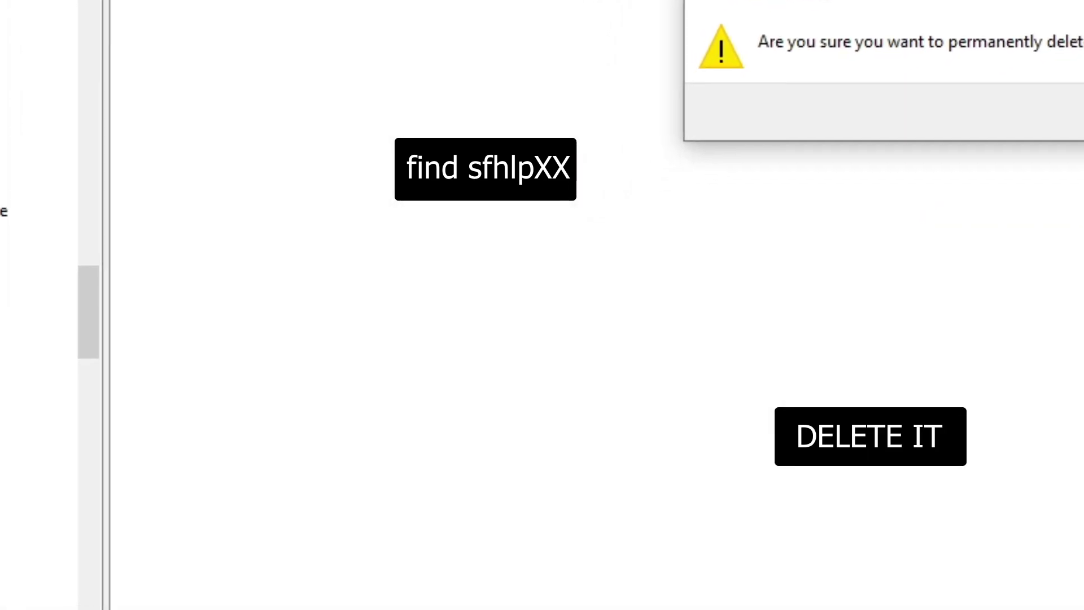
click(778, 331)
- Delete the sfdrv01 service key and confirm the permanent deletion
click(192, 353)
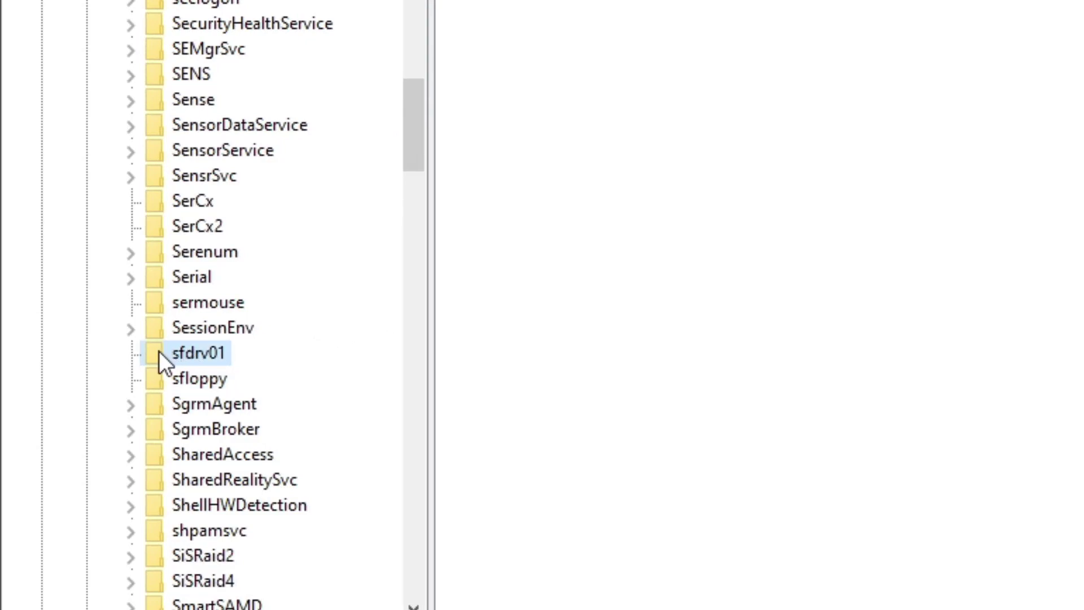
right_click(205, 356)
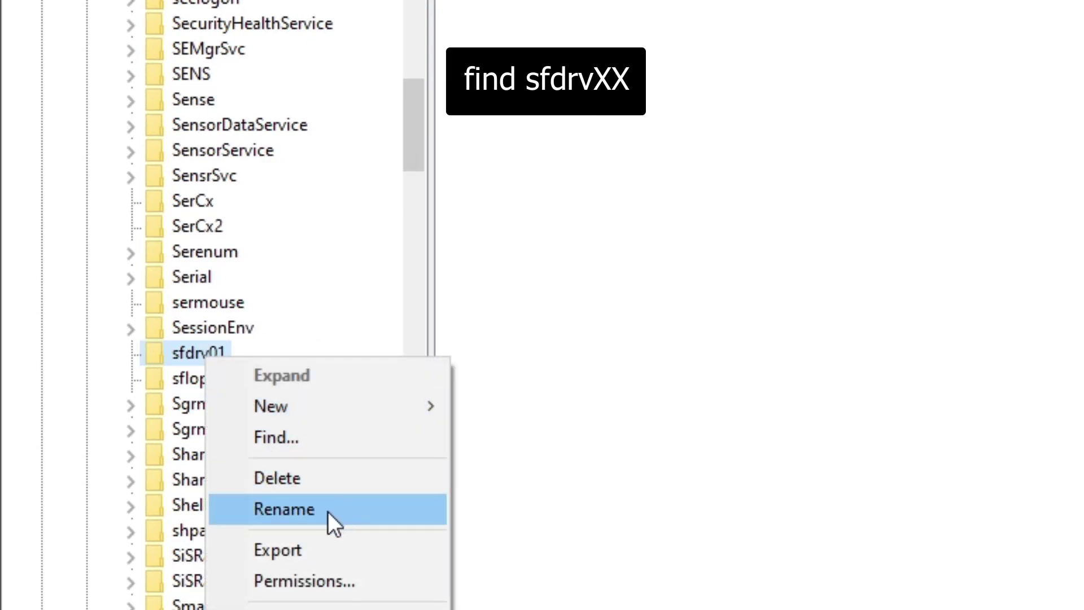
click(328, 511)
key(Escape)
right_click(218, 353)
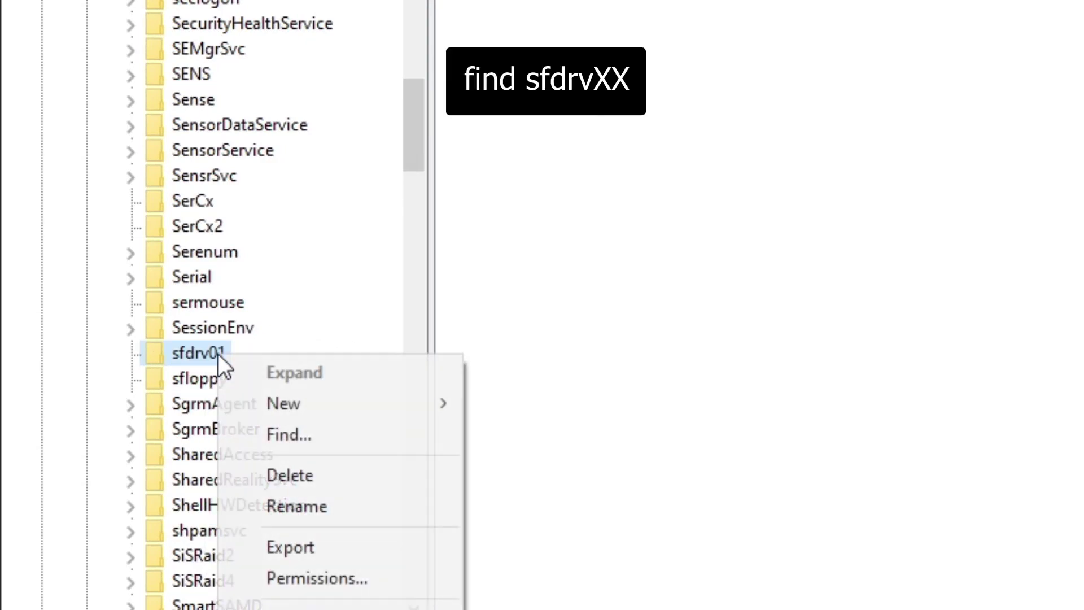
click(306, 473)
click(760, 305)
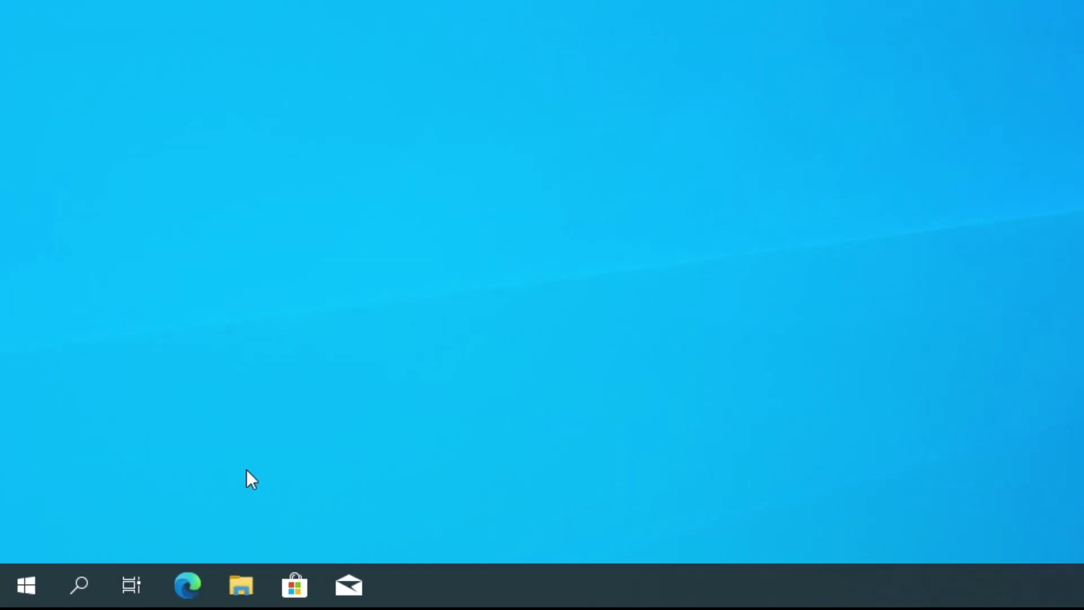
- Restart Windows using the Start menu's Power options
click(26, 585)
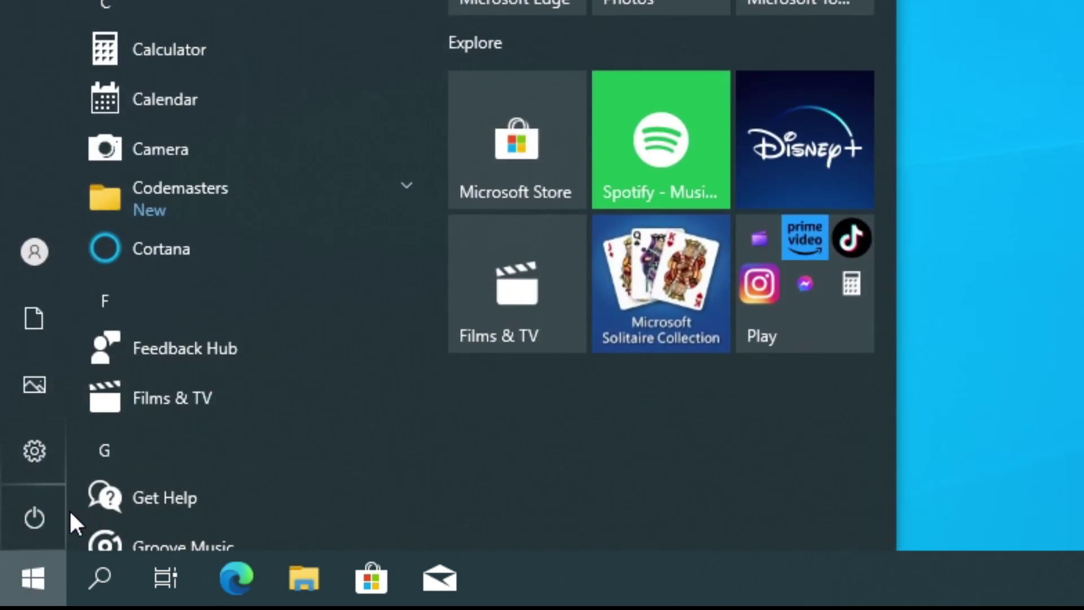
click(43, 511)
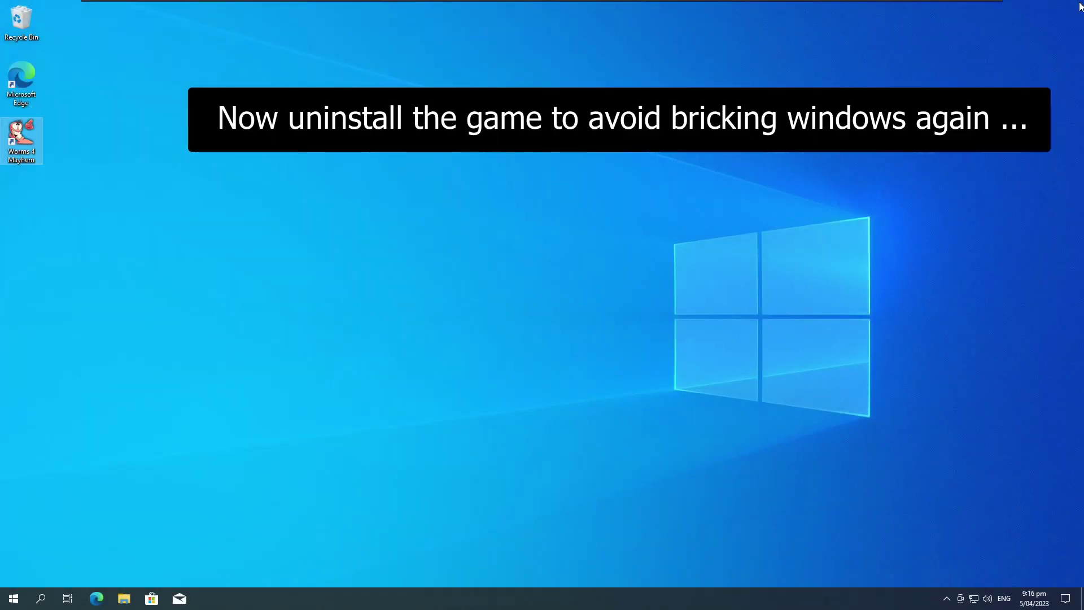
- Open the Add or remove programs settings from Windows search
key(super)
text(ad)
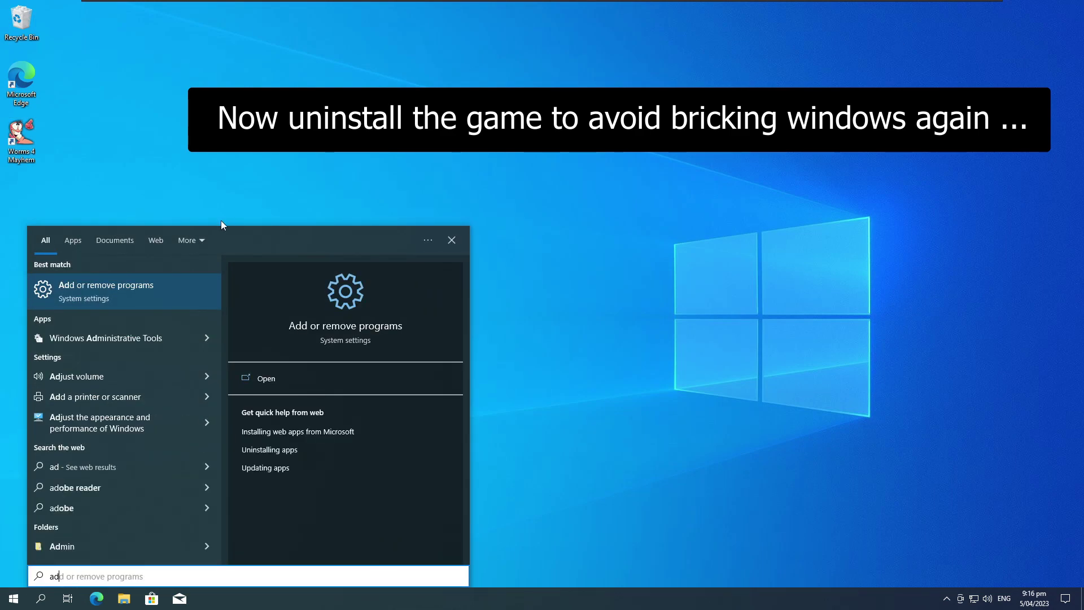
click(130, 300)
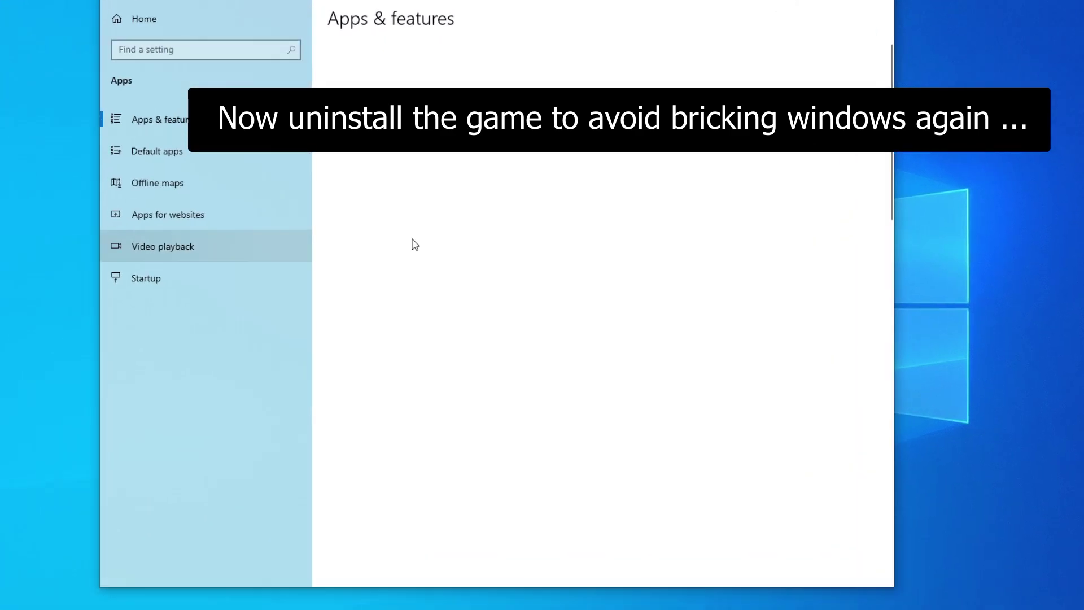
scroll(412, 258, down, 10)
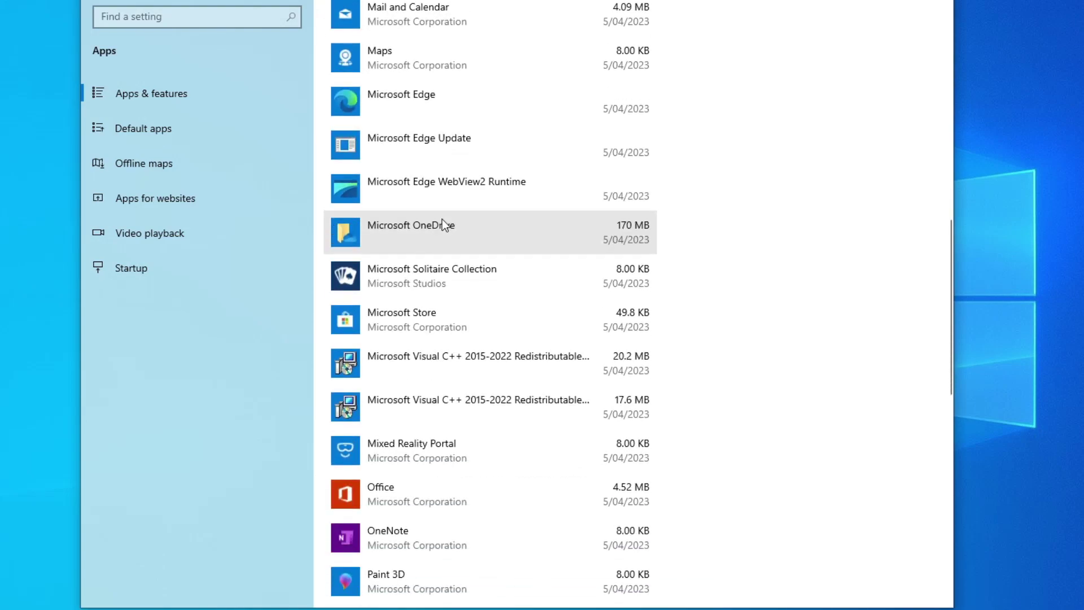
scroll(442, 220, down, 10)
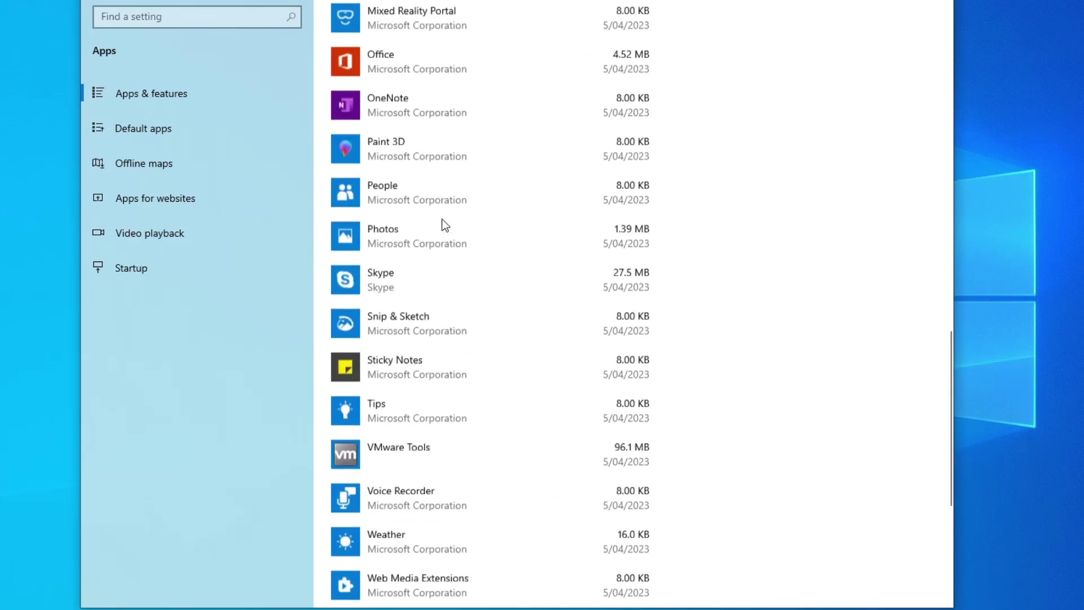
scroll(408, 218, up, 15)
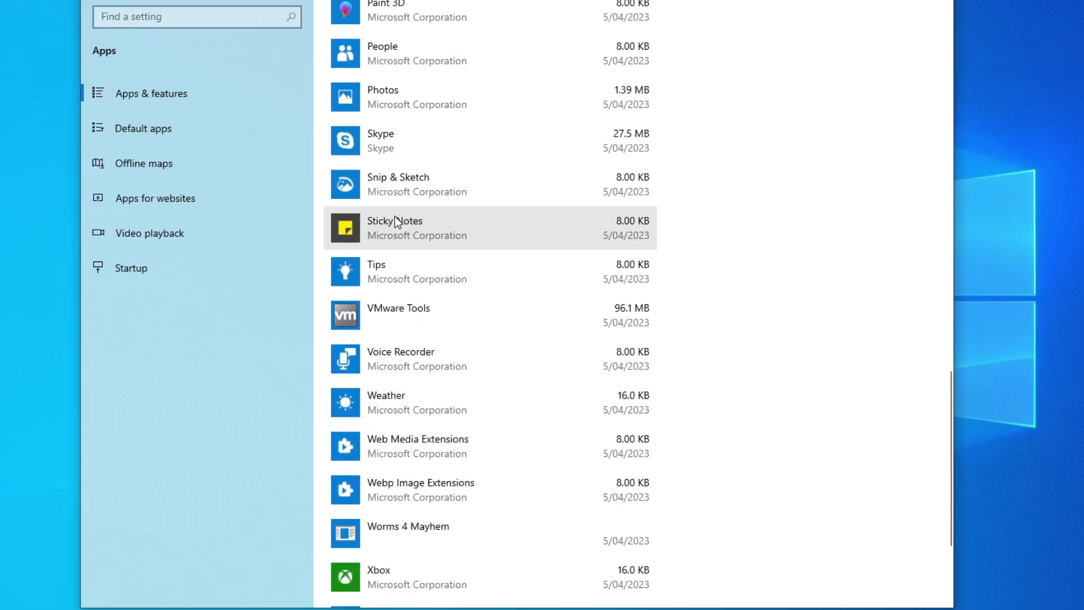
- Filter the apps list by 'w' and uninstall Worms 4 Mayhem, approving the removal
click(415, 82)
text(w)
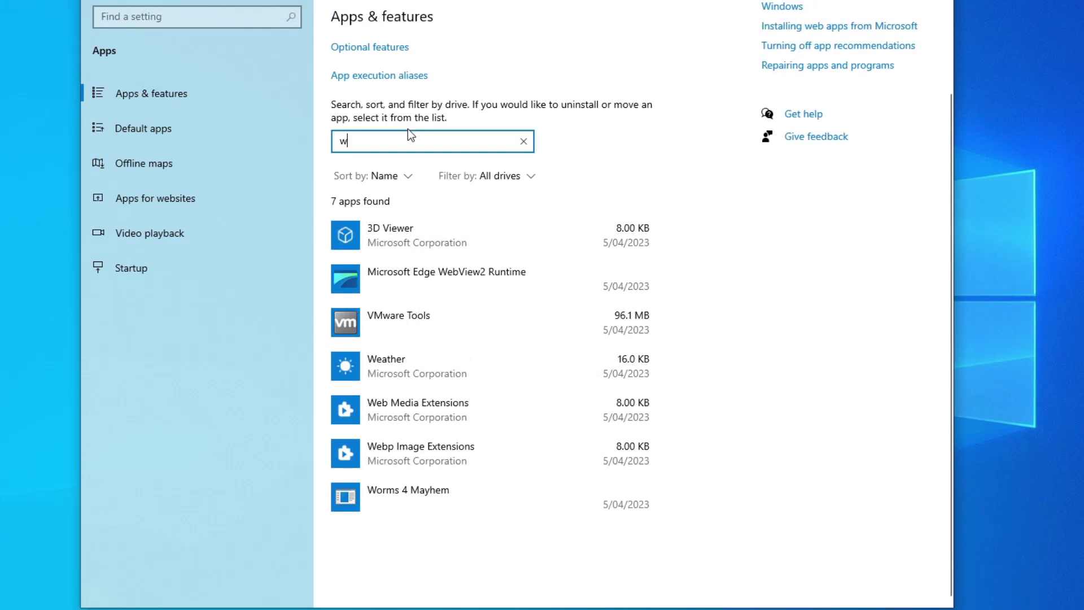
click(387, 489)
click(617, 558)
click(680, 523)
key(Return)
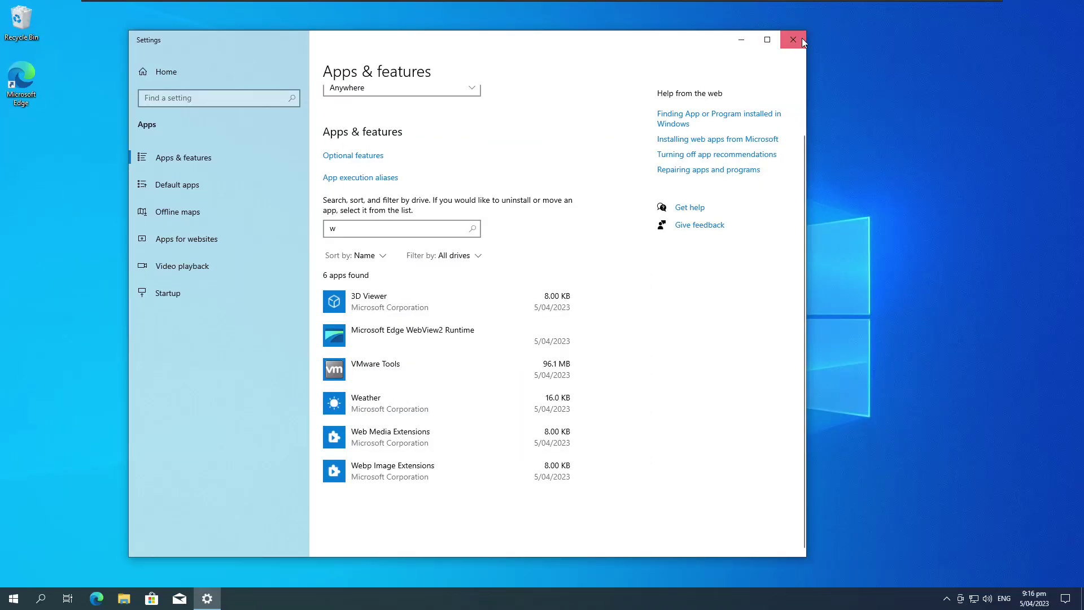
- Close the Settings window and empty the Recycle Bin's 3 items, confirming the deletion
click(793, 39)
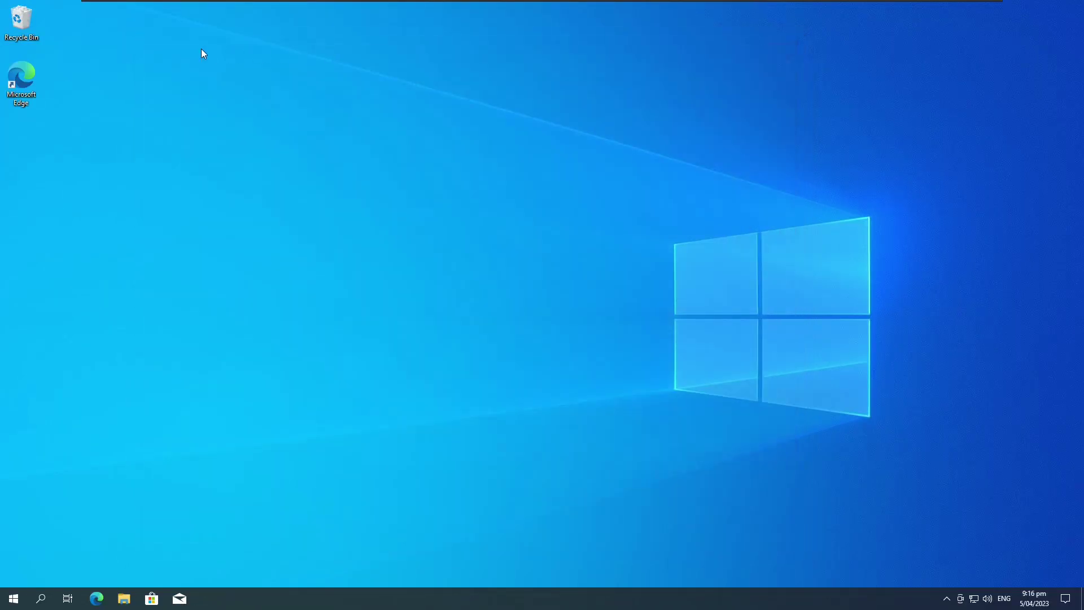
right_click(17, 29)
click(48, 45)
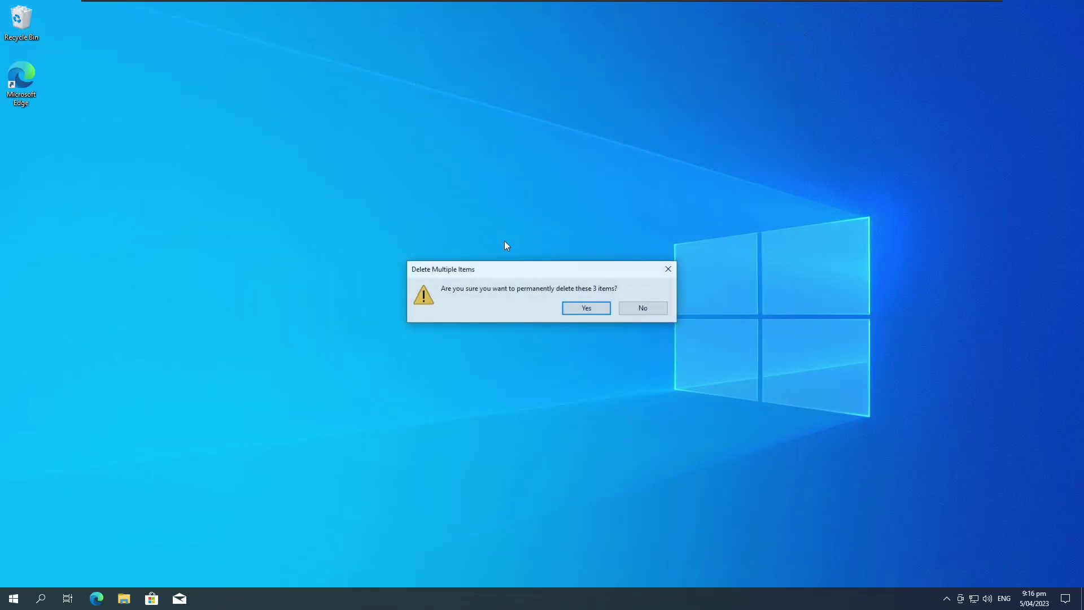
click(570, 310)
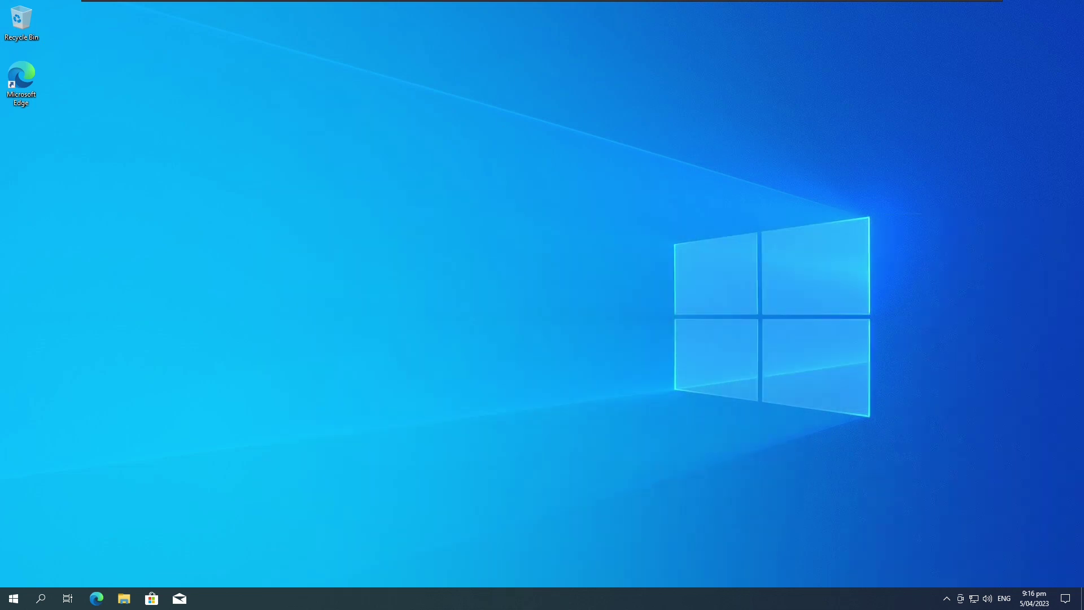